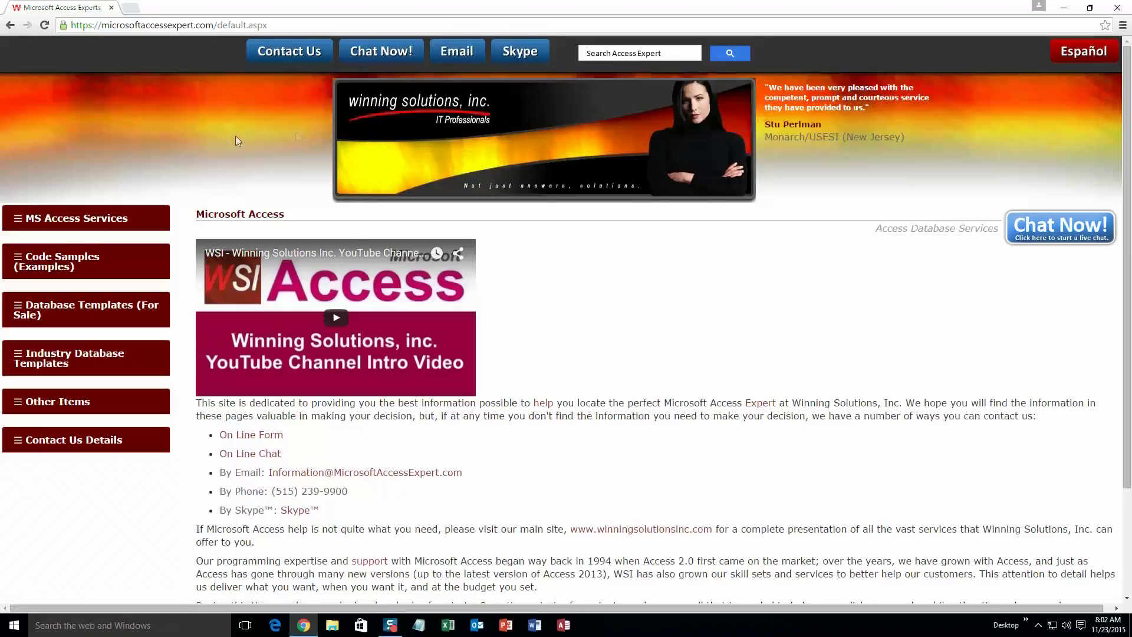
Browse the Database Templates list and open the Access Garage Door Appointment Tracking Database page
{"action": "left_click", "coordinate": [65, 310]}
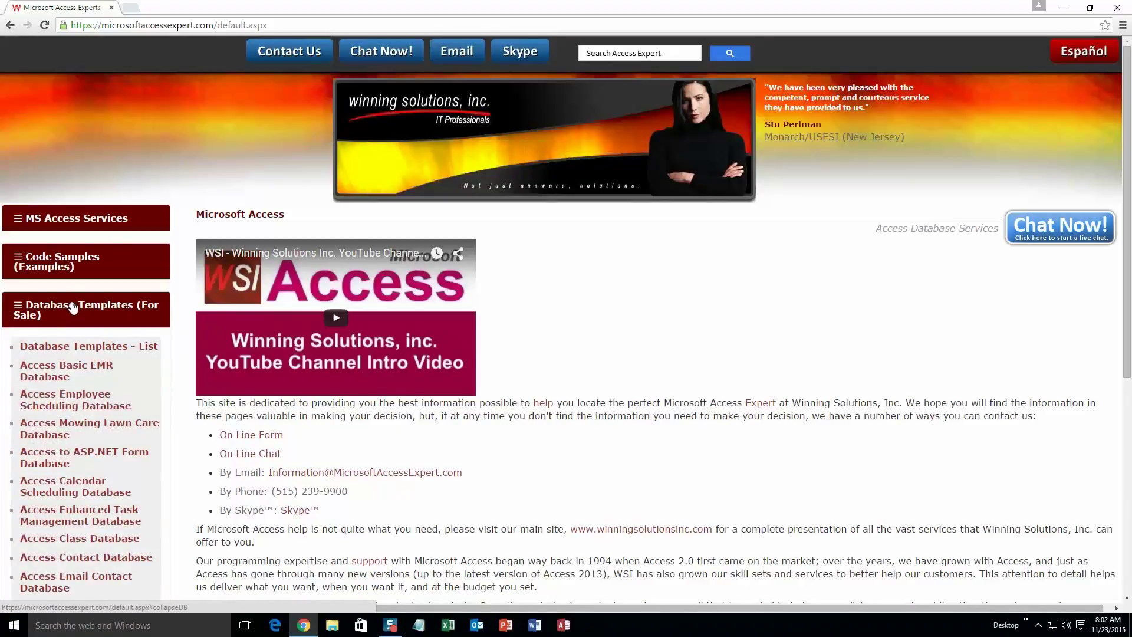
{"action": "left_click", "coordinate": [78, 349]}
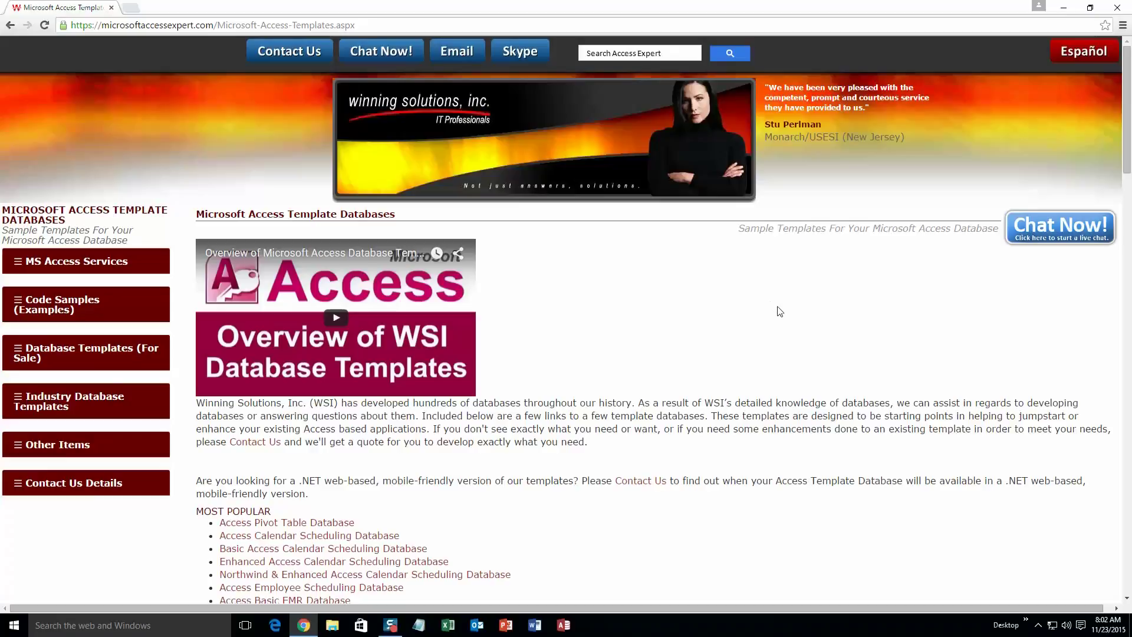
{"action": "scroll", "coordinate": [652, 376], "scroll_direction": "down", "scroll_amount": 3}
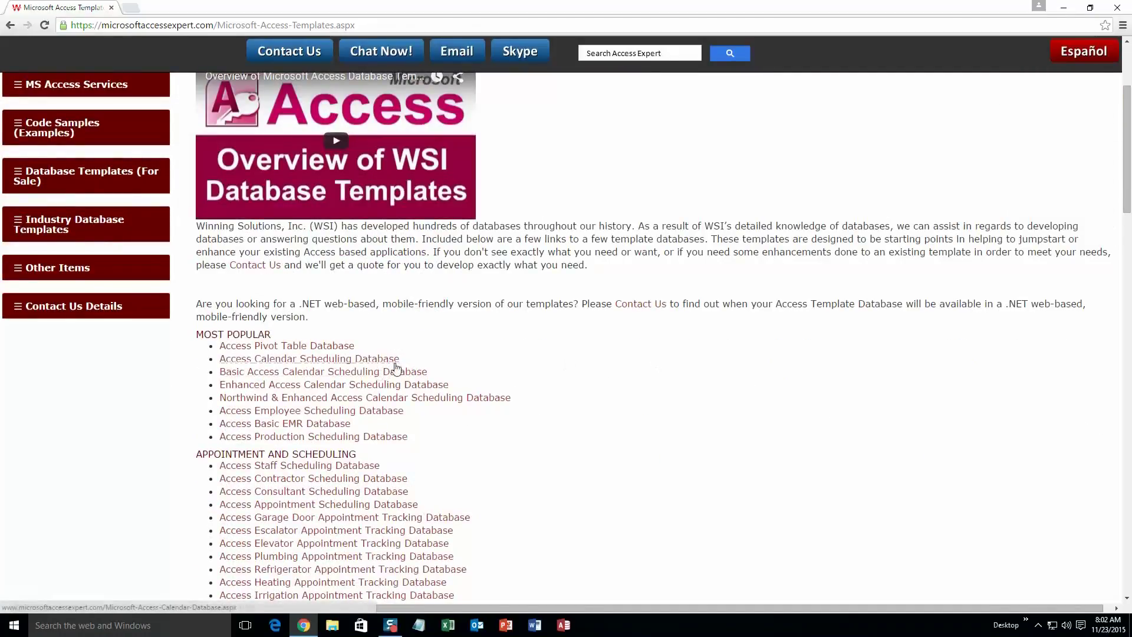
{"action": "scroll", "coordinate": [348, 341], "scroll_direction": "down", "scroll_amount": 4}
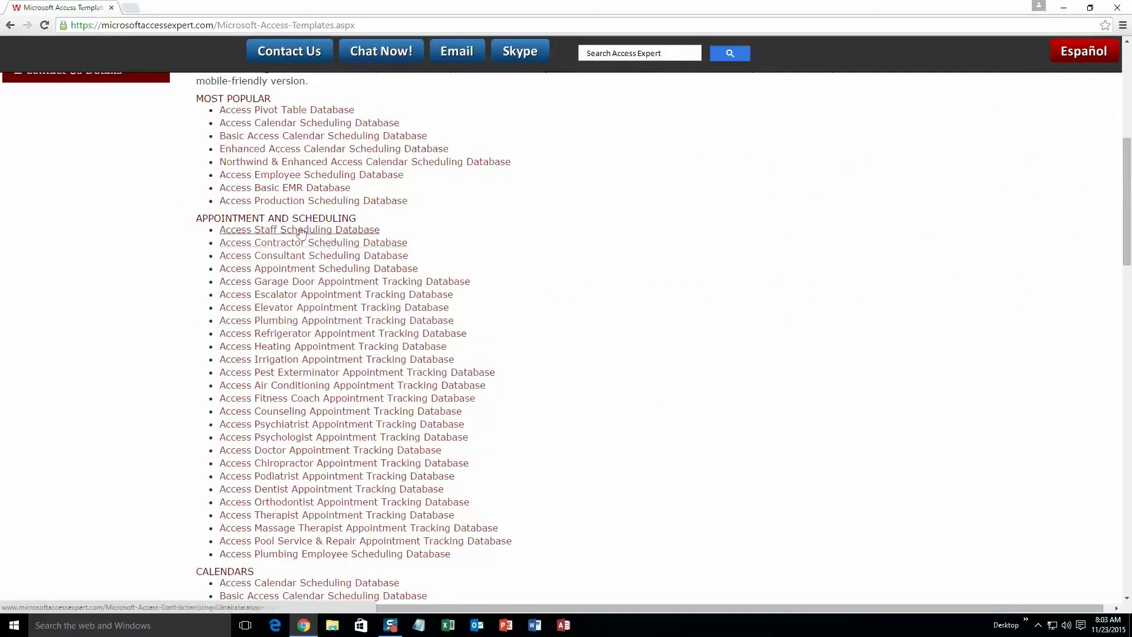
{"action": "scroll", "coordinate": [548, 298], "scroll_direction": "down", "scroll_amount": 3}
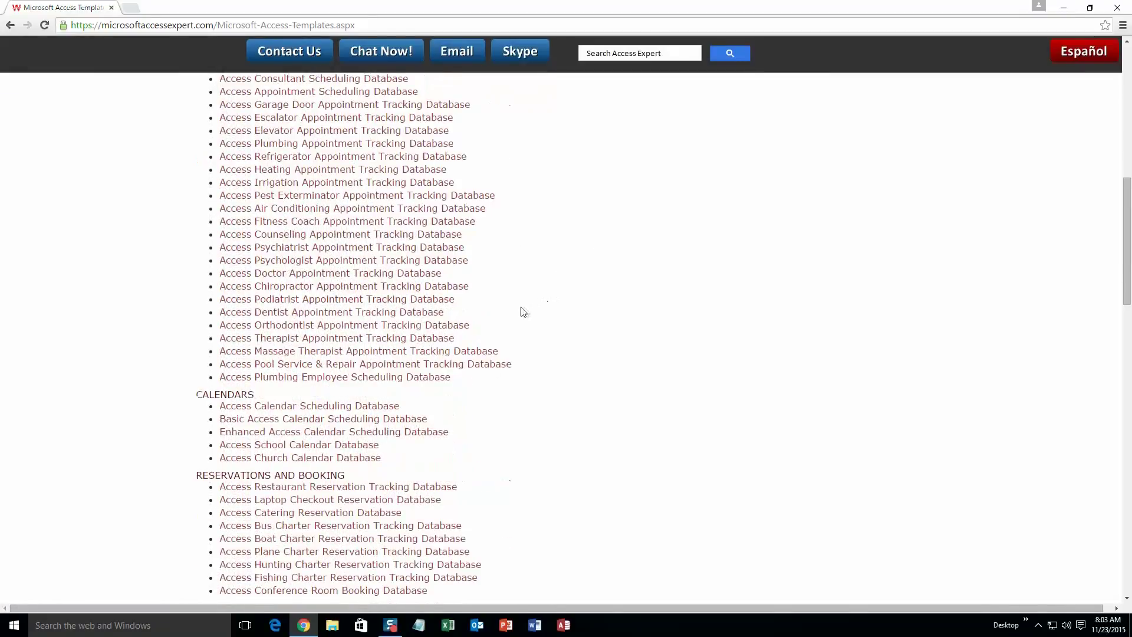
{"action": "scroll", "coordinate": [522, 311], "scroll_direction": "down", "scroll_amount": 2}
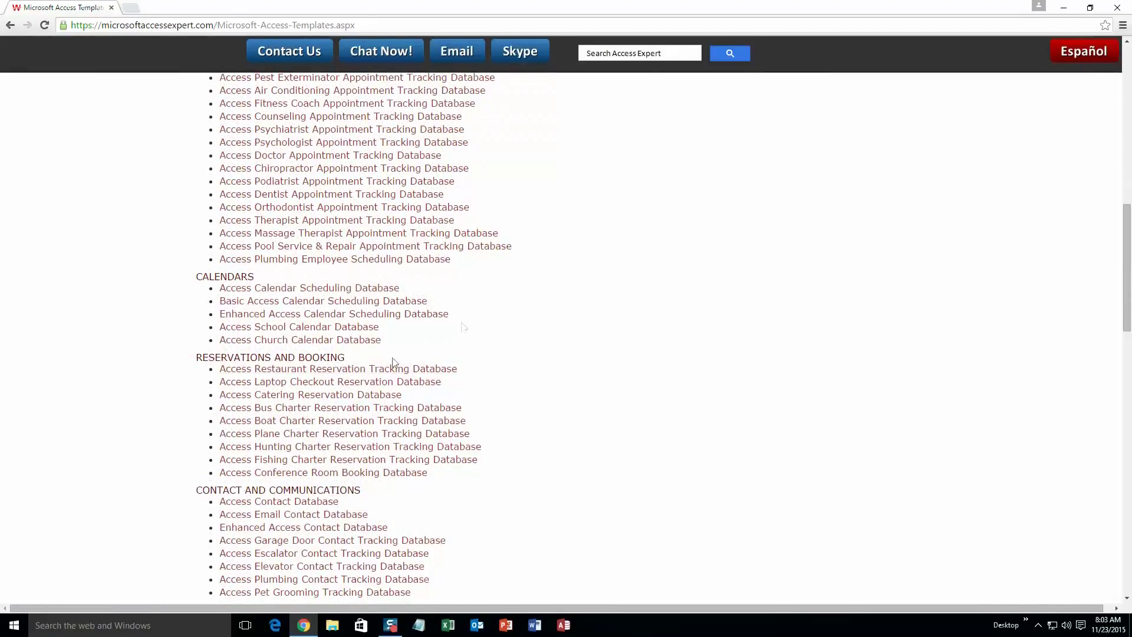
{"action": "scroll", "coordinate": [471, 405], "scroll_direction": "down", "scroll_amount": 3}
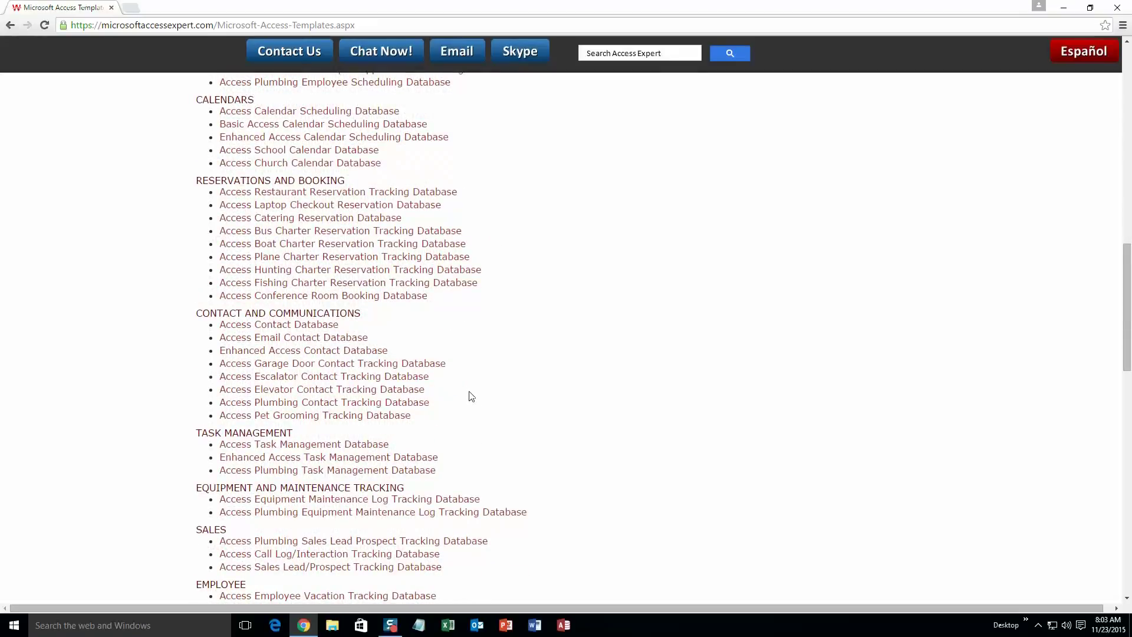
{"action": "scroll", "coordinate": [471, 397], "scroll_direction": "down", "scroll_amount": 3}
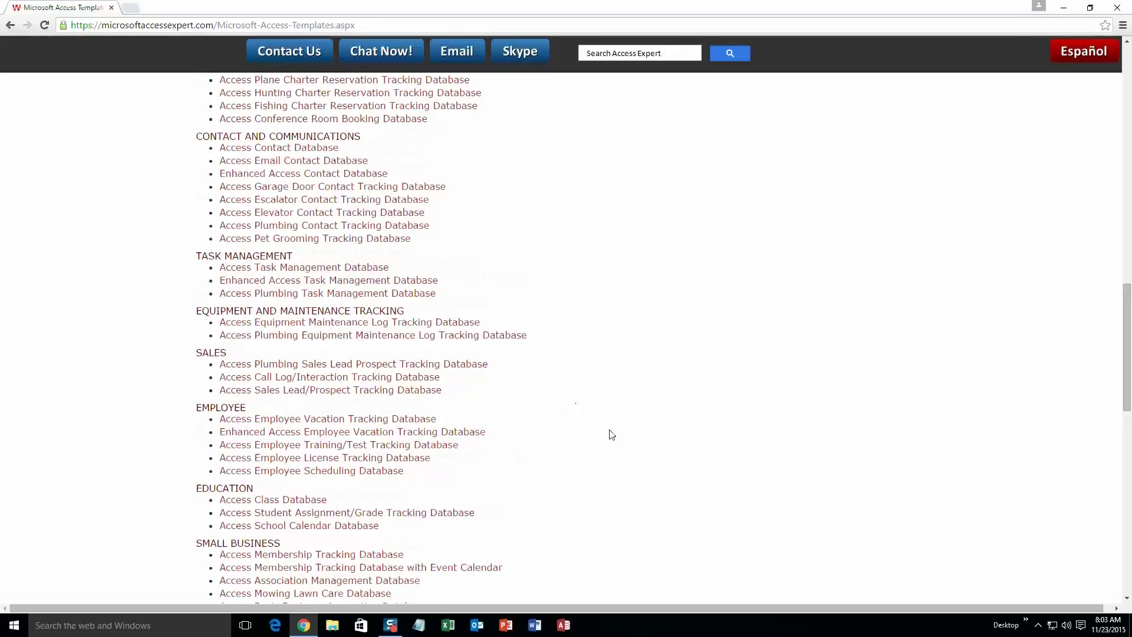
{"action": "scroll", "coordinate": [610, 432], "scroll_direction": "down", "scroll_amount": 3}
{"action": "scroll", "coordinate": [616, 423], "scroll_direction": "down", "scroll_amount": 4}
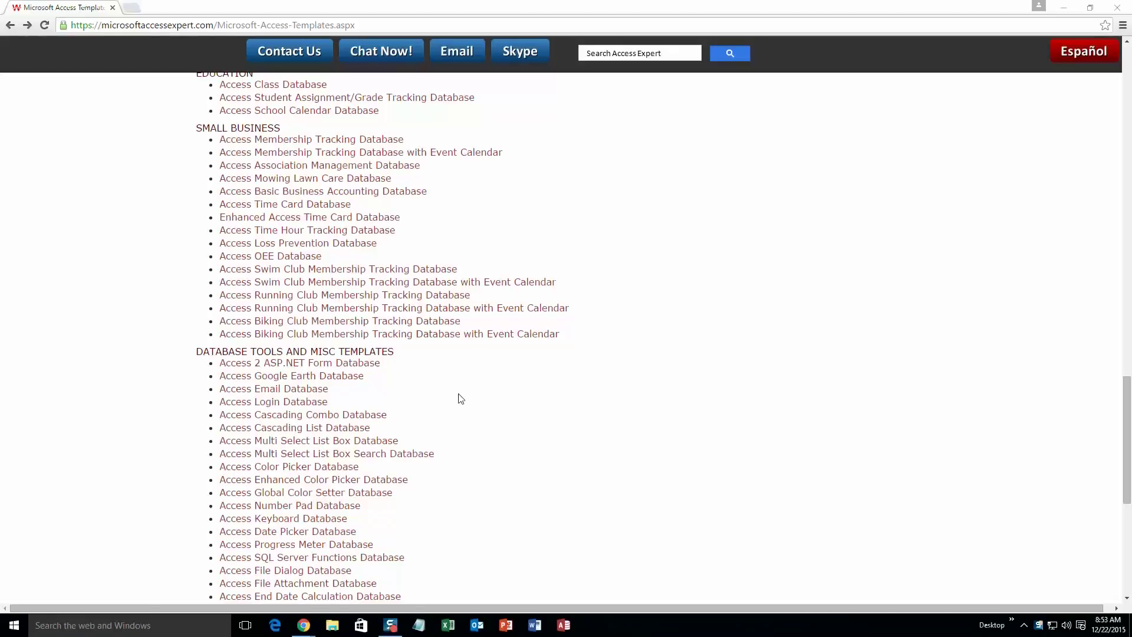
{"action": "scroll", "coordinate": [461, 399], "scroll_direction": "up", "scroll_amount": 20}
{"action": "scroll", "coordinate": [460, 399], "scroll_direction": "up", "scroll_amount": 3}
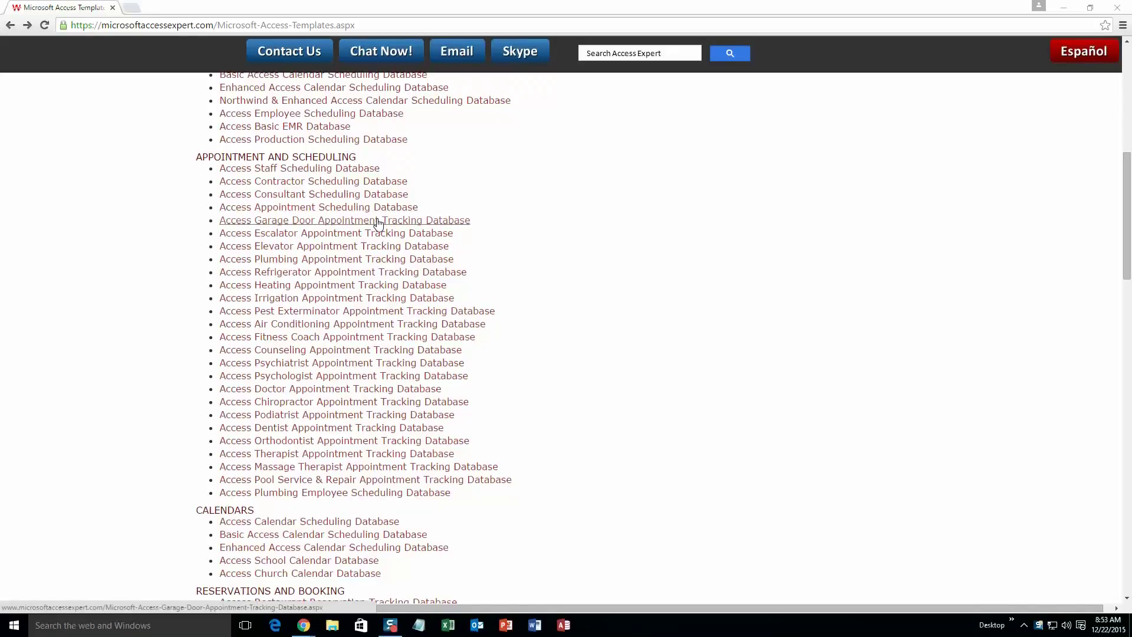
{"action": "left_click", "coordinate": [378, 220]}
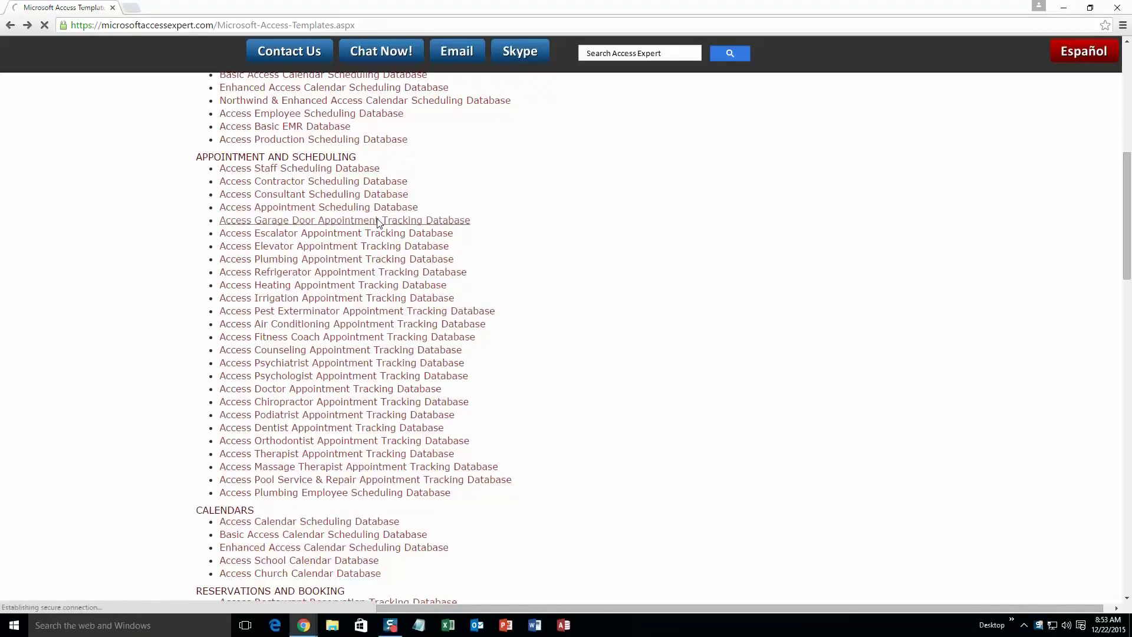
Download the Access 2010/2013/2016 demo zip and open it from Chrome's download bar
{"action": "scroll", "coordinate": [419, 334], "scroll_direction": "down", "scroll_amount": 1}
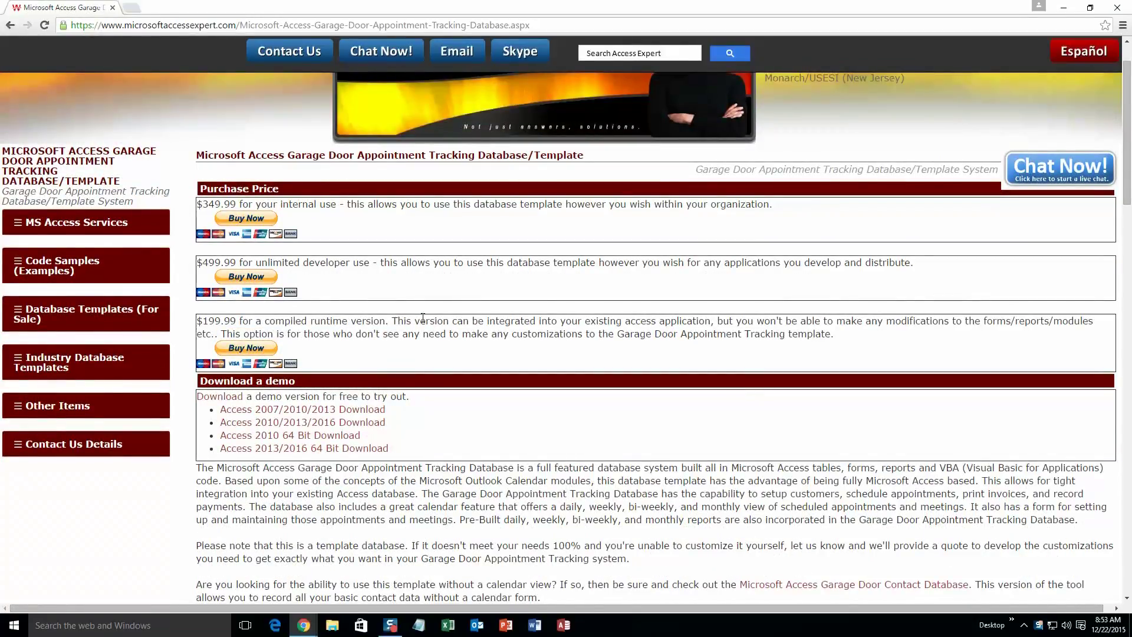
{"action": "left_click", "coordinate": [381, 424]}
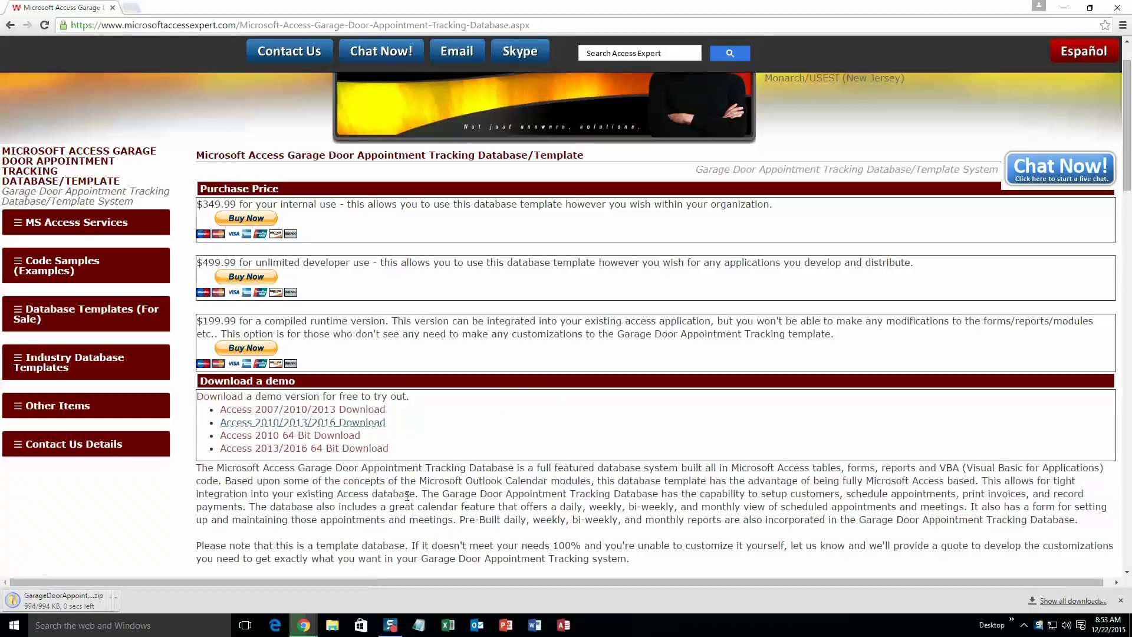
{"action": "left_click", "coordinate": [83, 596]}
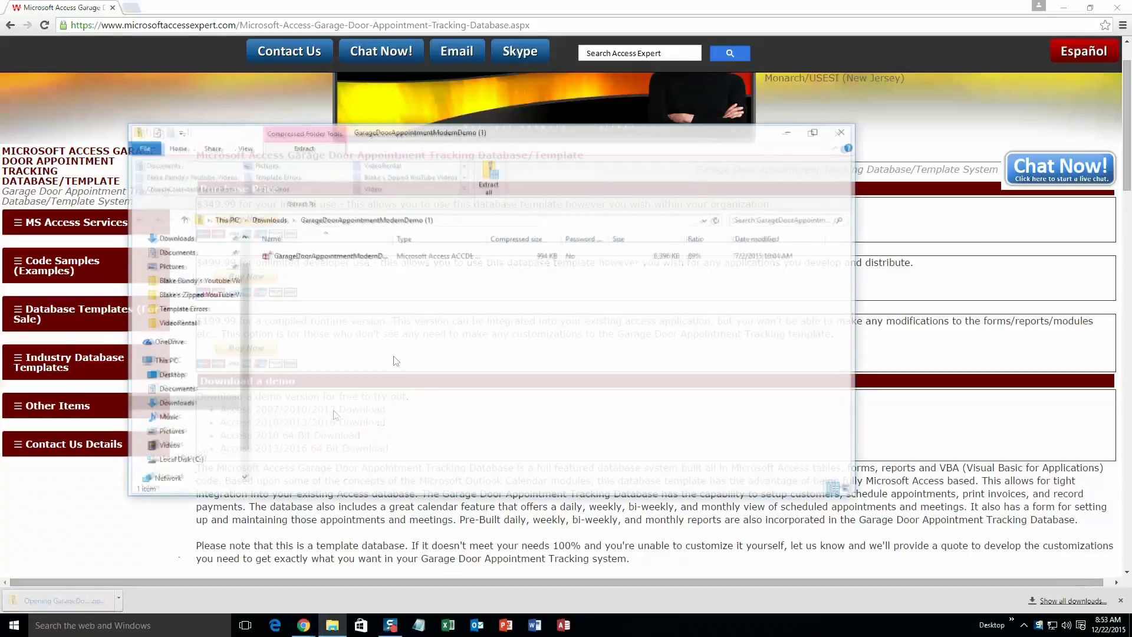
Extract the demo zip and open the extracted GarageDoorAppointmentModernDemo database
{"action": "left_click", "coordinate": [324, 257]}
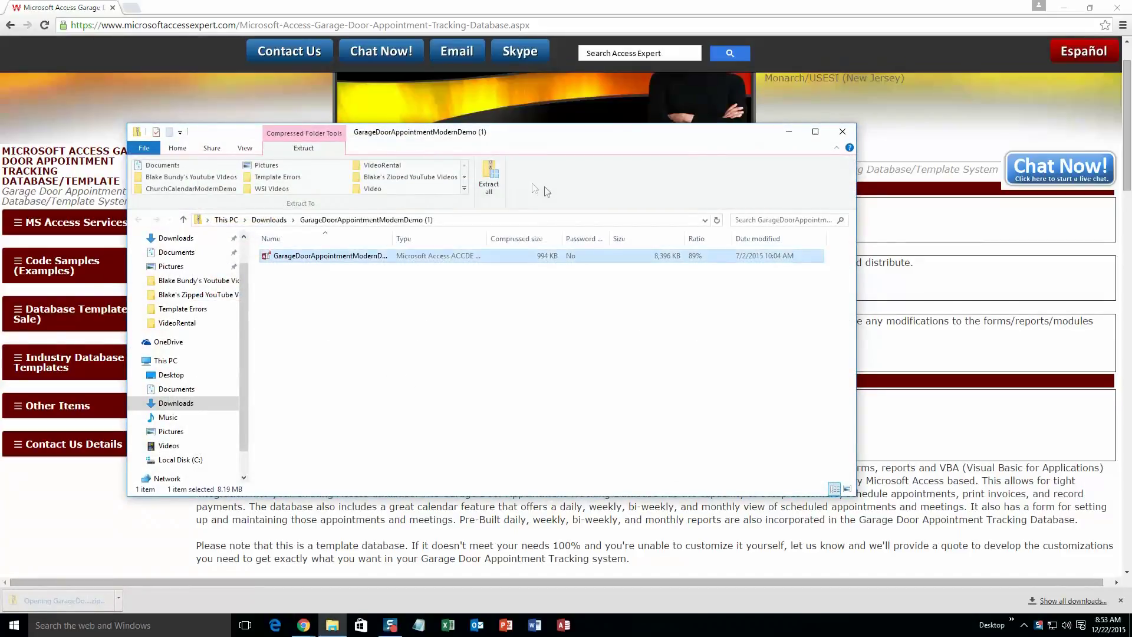
{"action": "left_click", "coordinate": [489, 183]}
{"action": "left_click", "coordinate": [679, 425]}
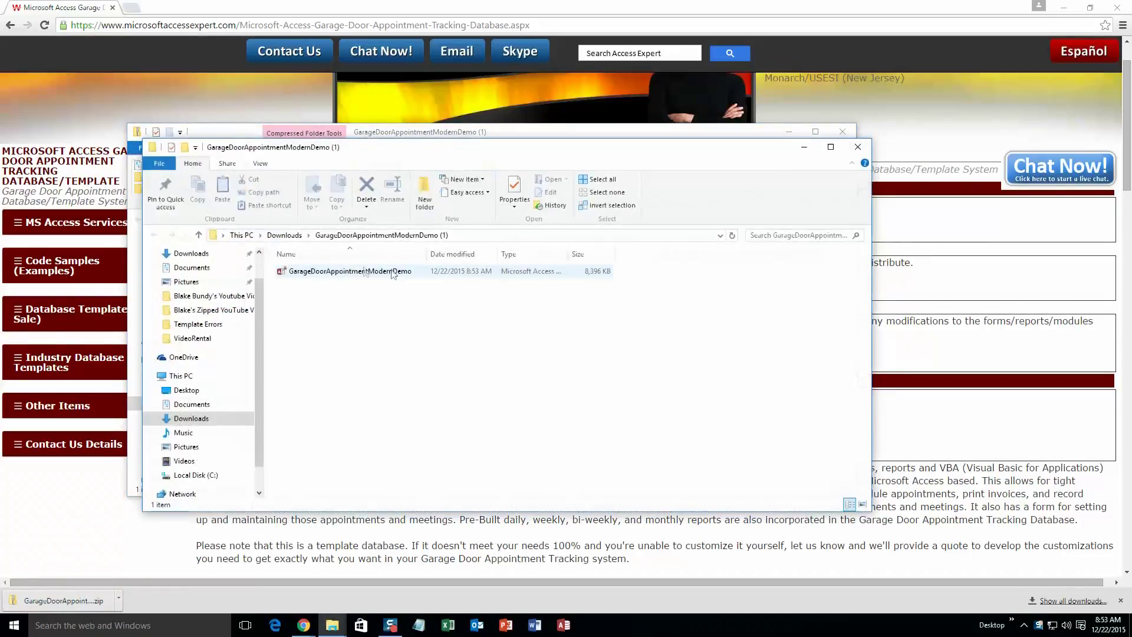
{"action": "double_click", "coordinate": [345, 272]}
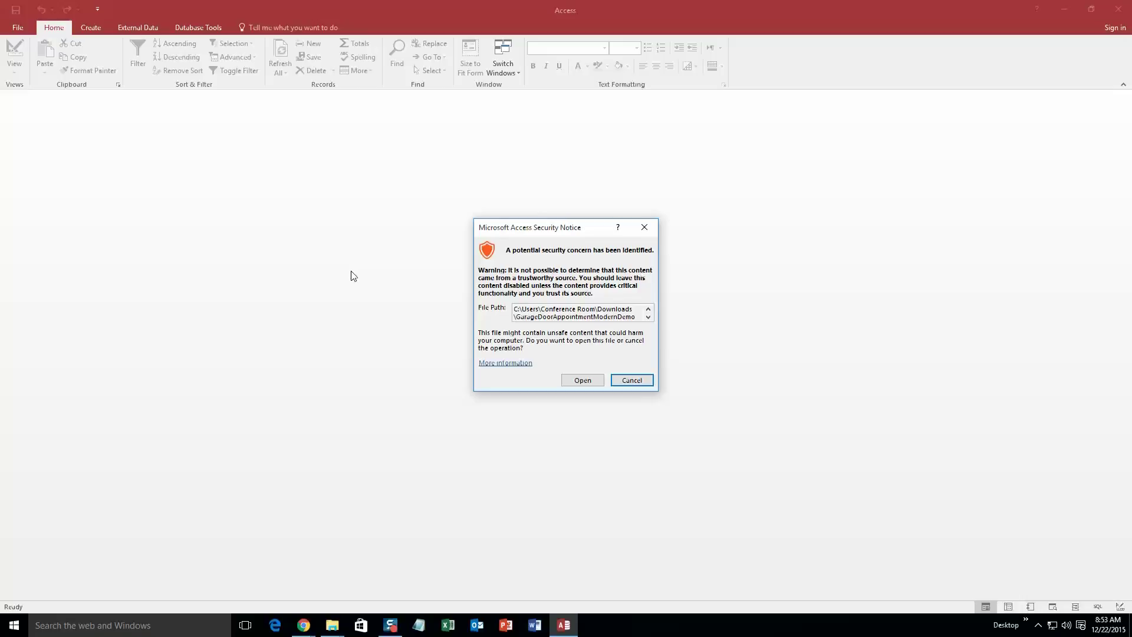
Accept the security notice and dismiss the demo feedback popup to reach the Main Menu
{"action": "left_click", "coordinate": [569, 379]}
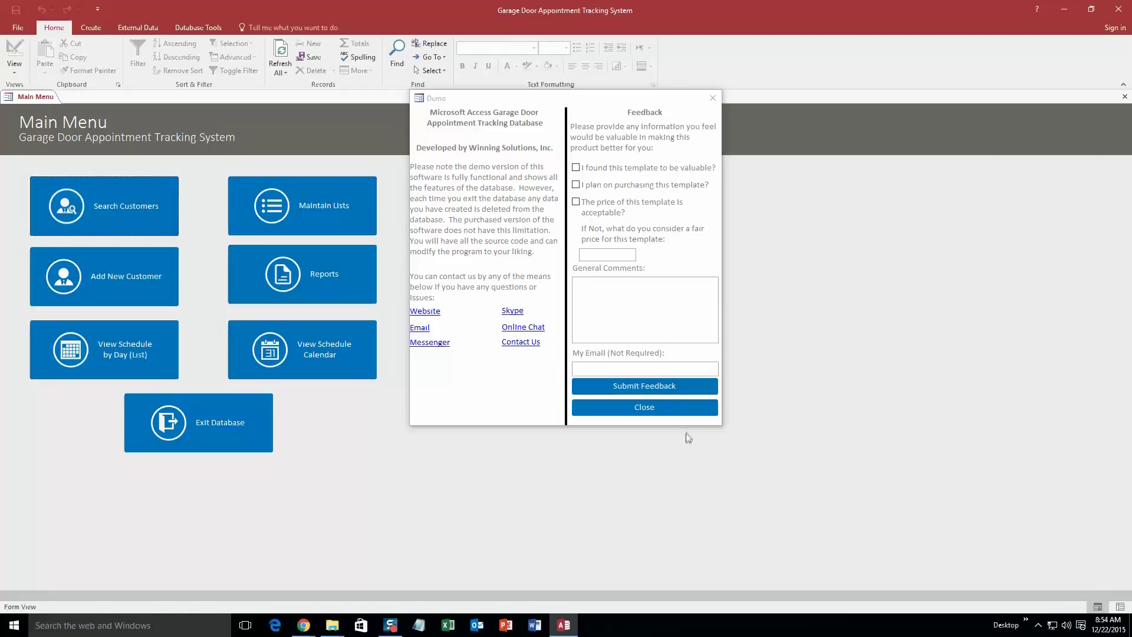
{"action": "left_click", "coordinate": [663, 407]}
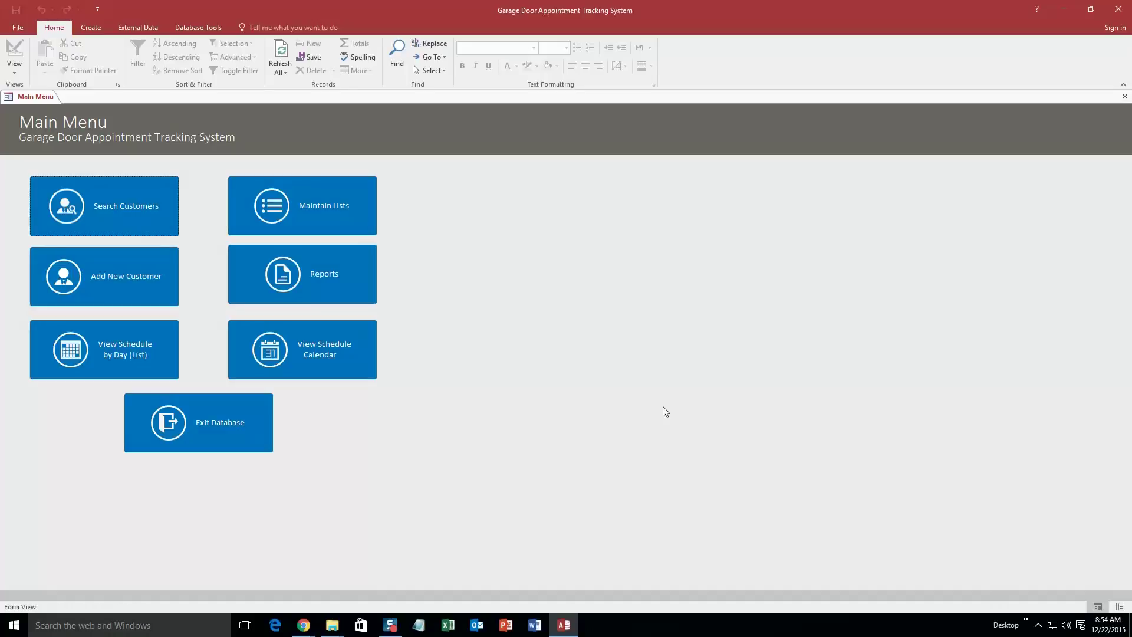
Start a new customer titled Mrs., entering the first name, last name and e-mail address
{"action": "left_click", "coordinate": [131, 273]}
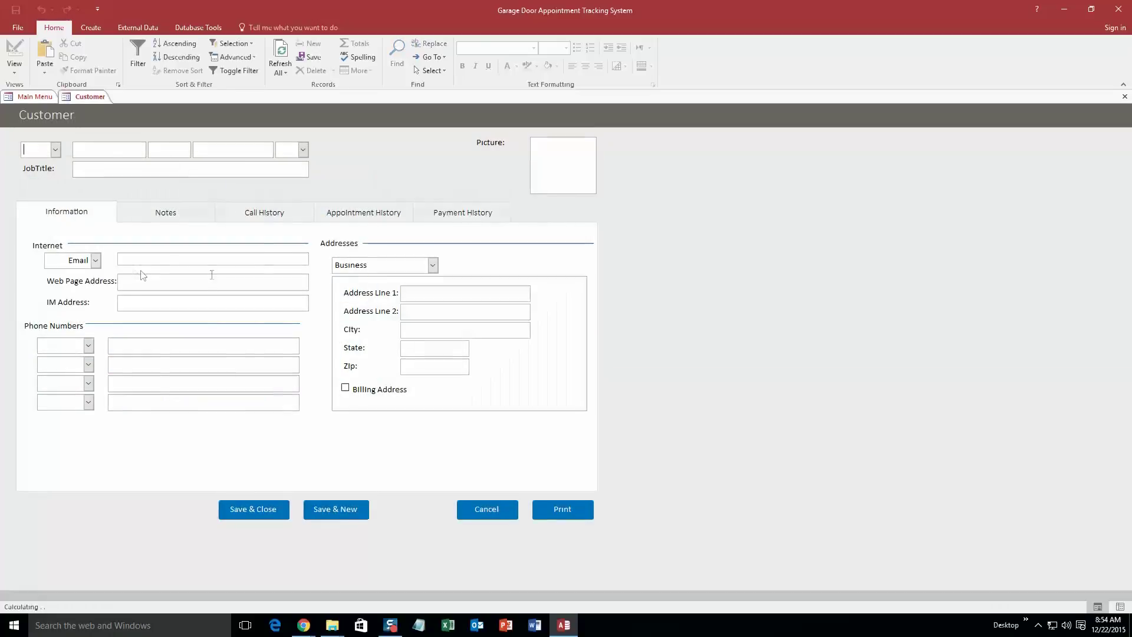
{"action": "left_click", "coordinate": [55, 151]}
{"action": "left_click", "coordinate": [57, 196]}
{"action": "left_click", "coordinate": [117, 151]}
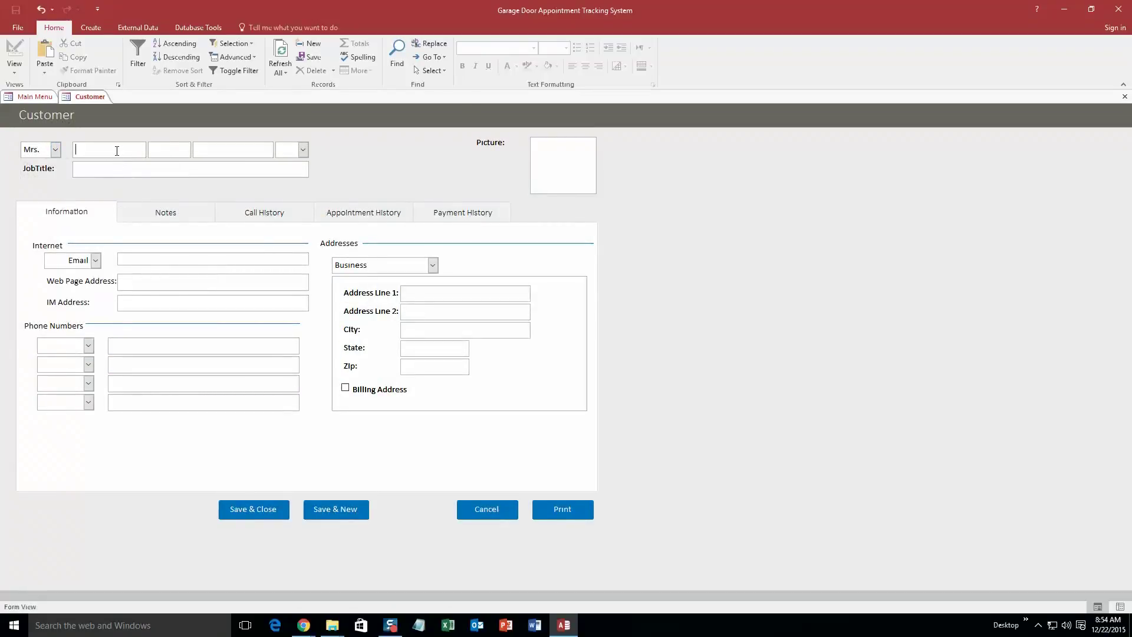
{"action": "key", "text": "Tab"}
{"action": "left_click", "coordinate": [131, 260]}
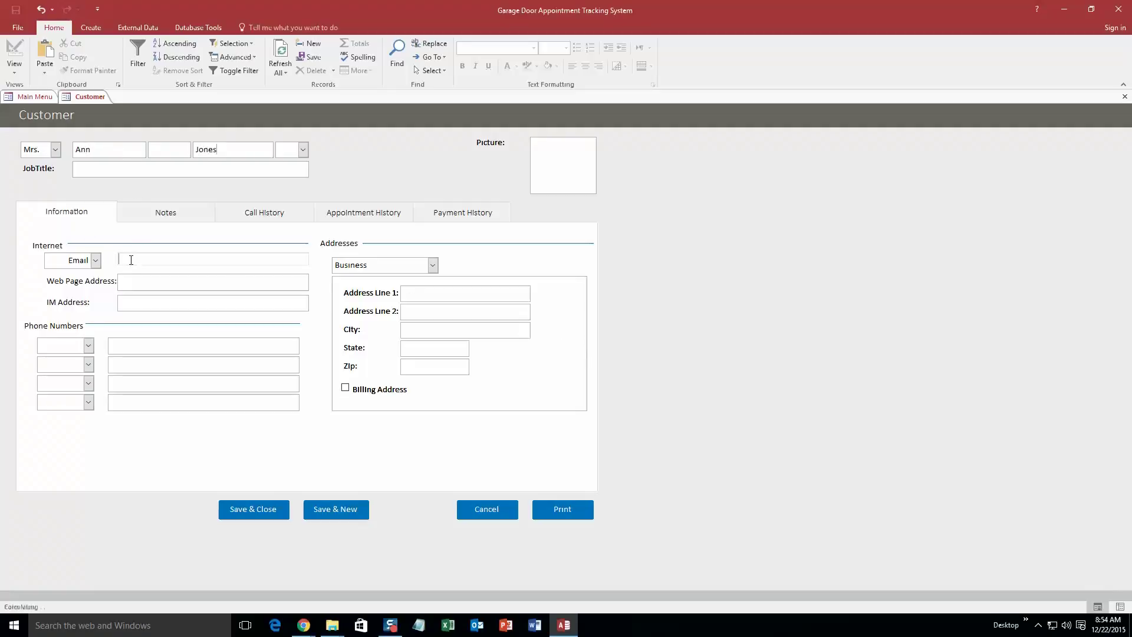
{"action": "type", "text": "test@email.com"}
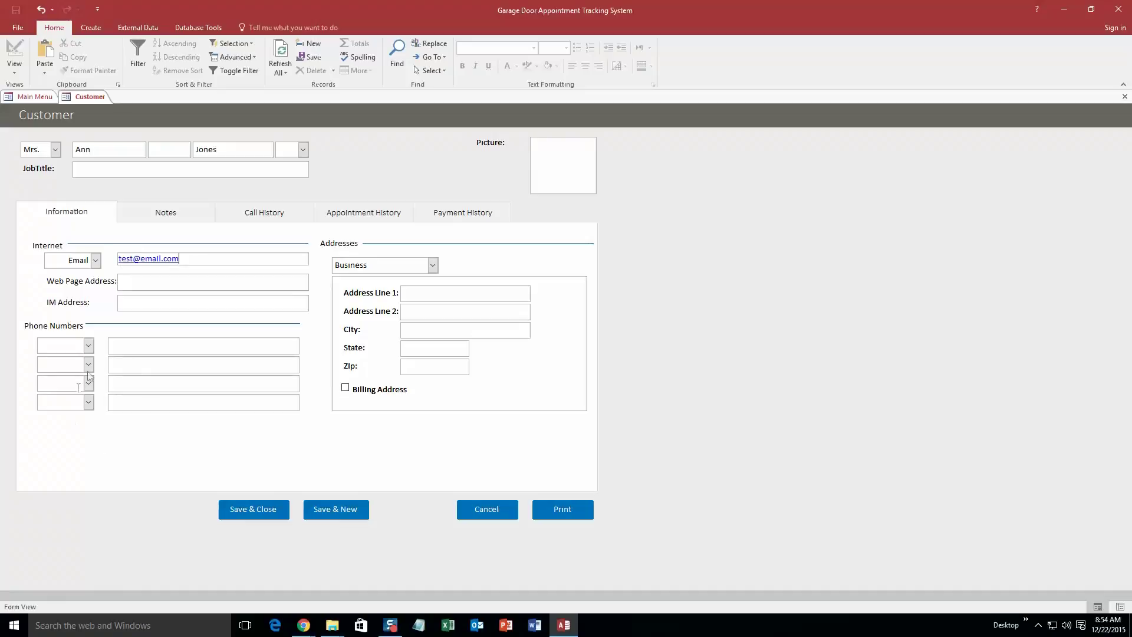
Add the customer's first phone number as a Business number
{"action": "left_click", "coordinate": [89, 345]}
{"action": "left_click", "coordinate": [81, 371]}
{"action": "left_click", "coordinate": [115, 344]}
{"action": "type", "text": "111) 111-1111"}
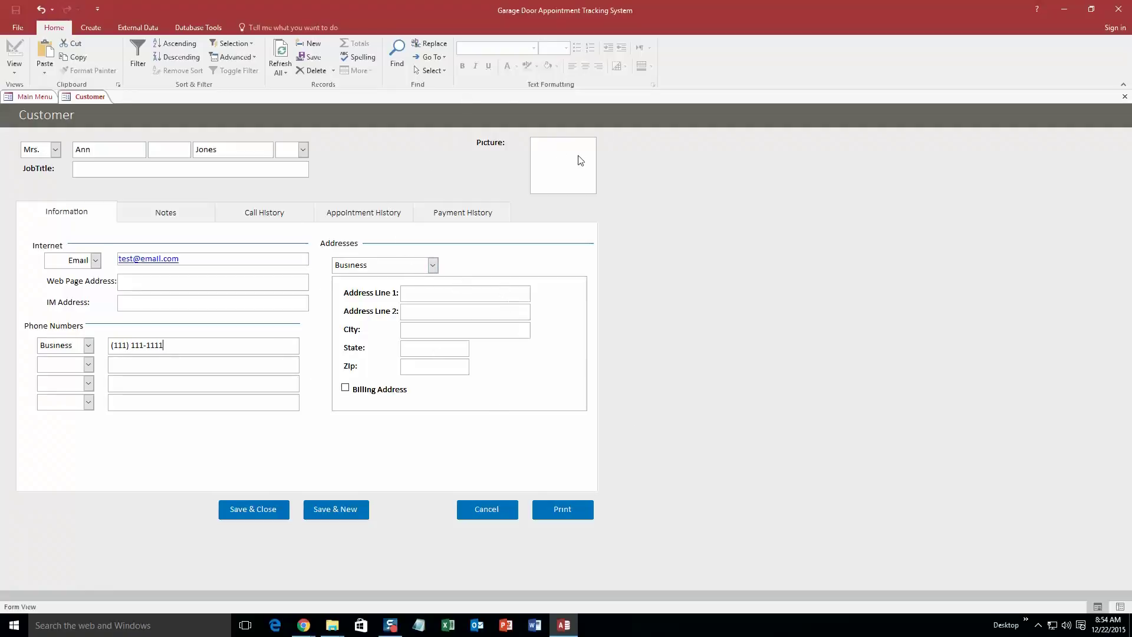
Review the Notes, Call, Appointment and Payment history tabs, then save and close the customer
{"action": "left_click", "coordinate": [194, 222]}
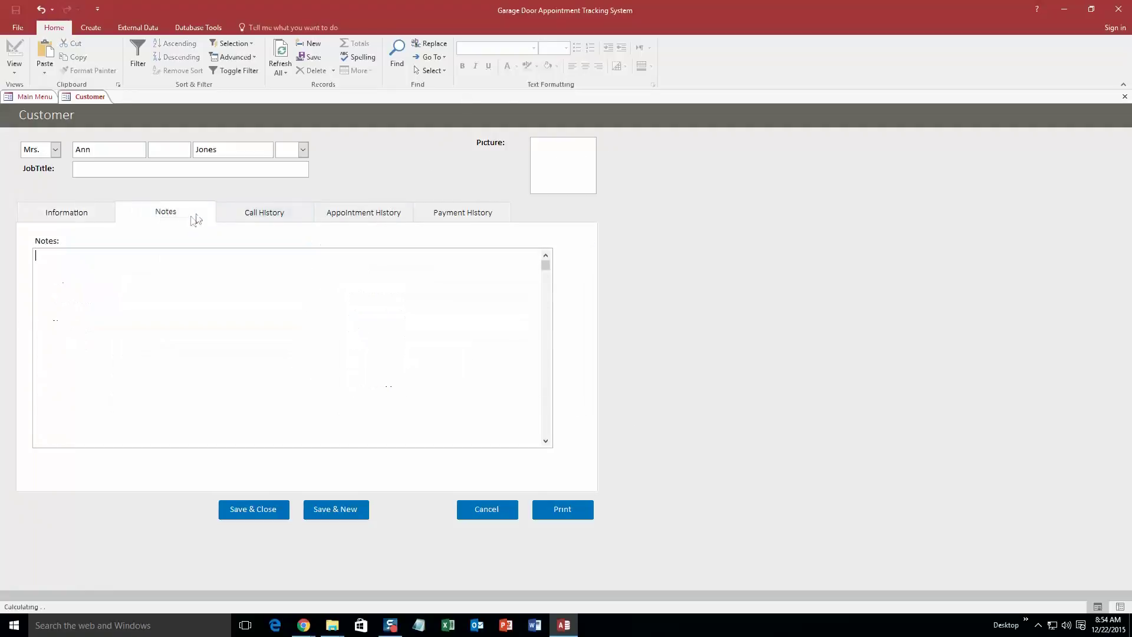
{"action": "left_click", "coordinate": [271, 214]}
{"action": "left_click", "coordinate": [378, 217]}
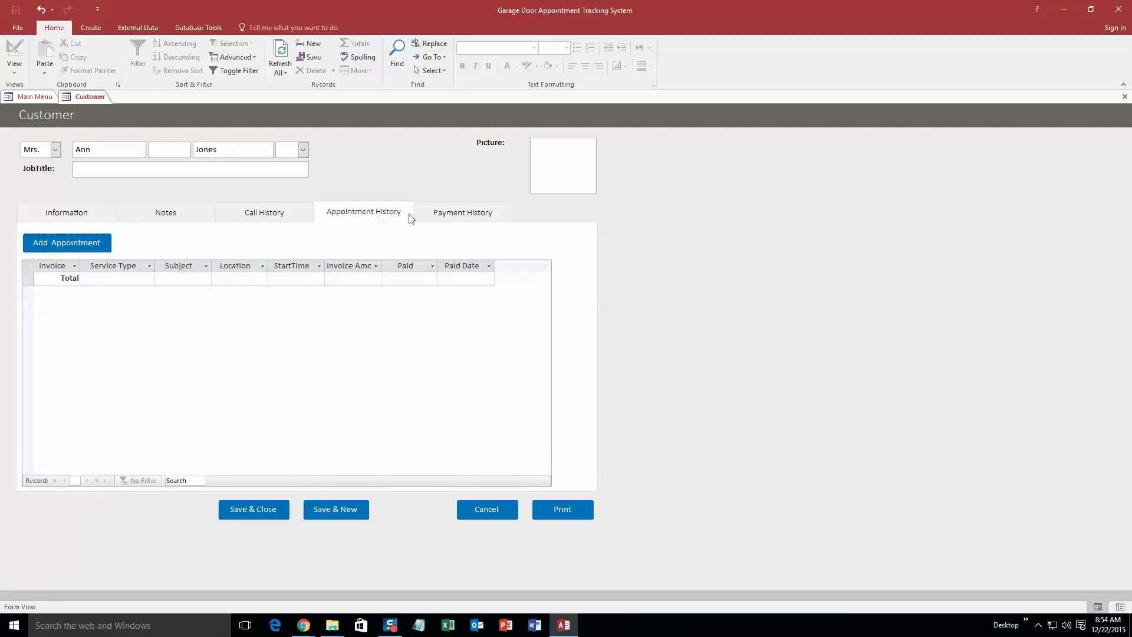
{"action": "left_click", "coordinate": [466, 215]}
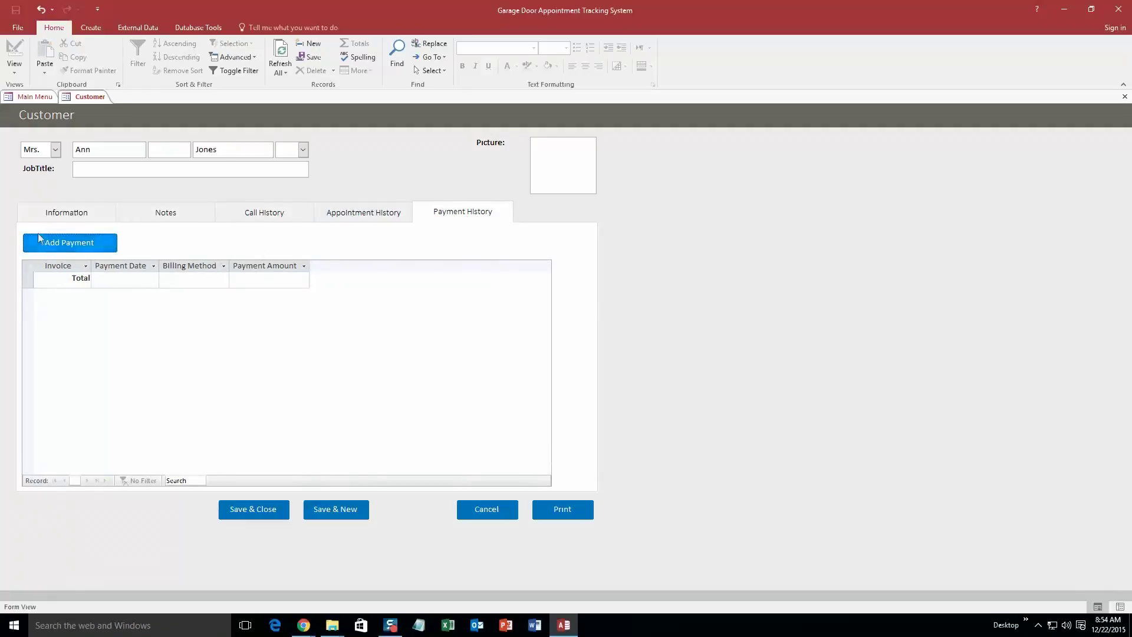
{"action": "left_click", "coordinate": [79, 211]}
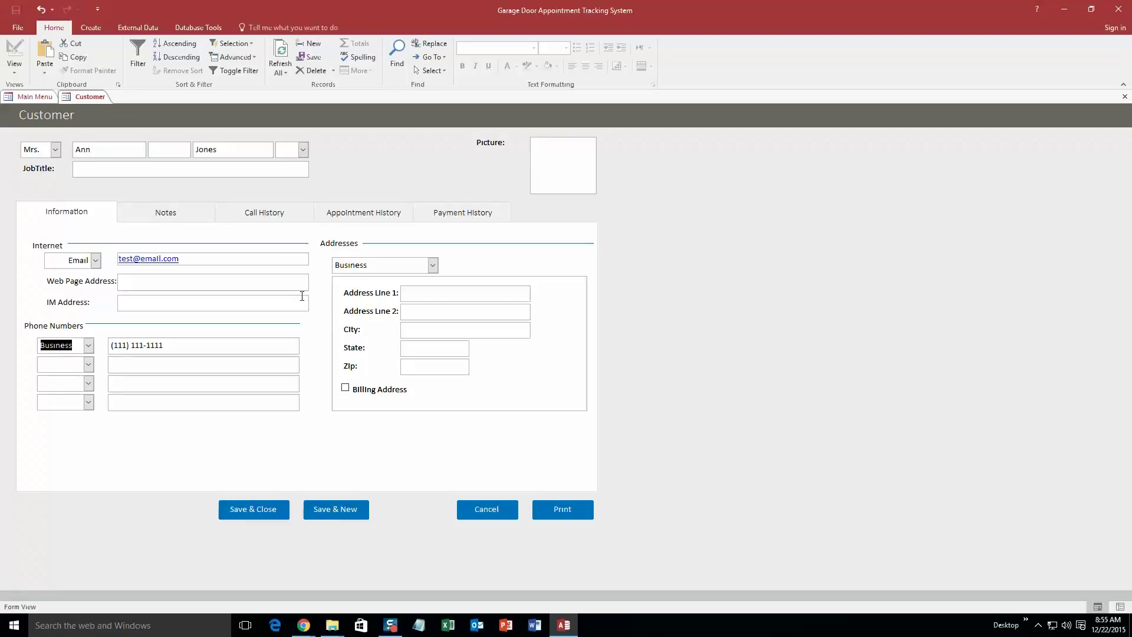
{"action": "left_click", "coordinate": [255, 509]}
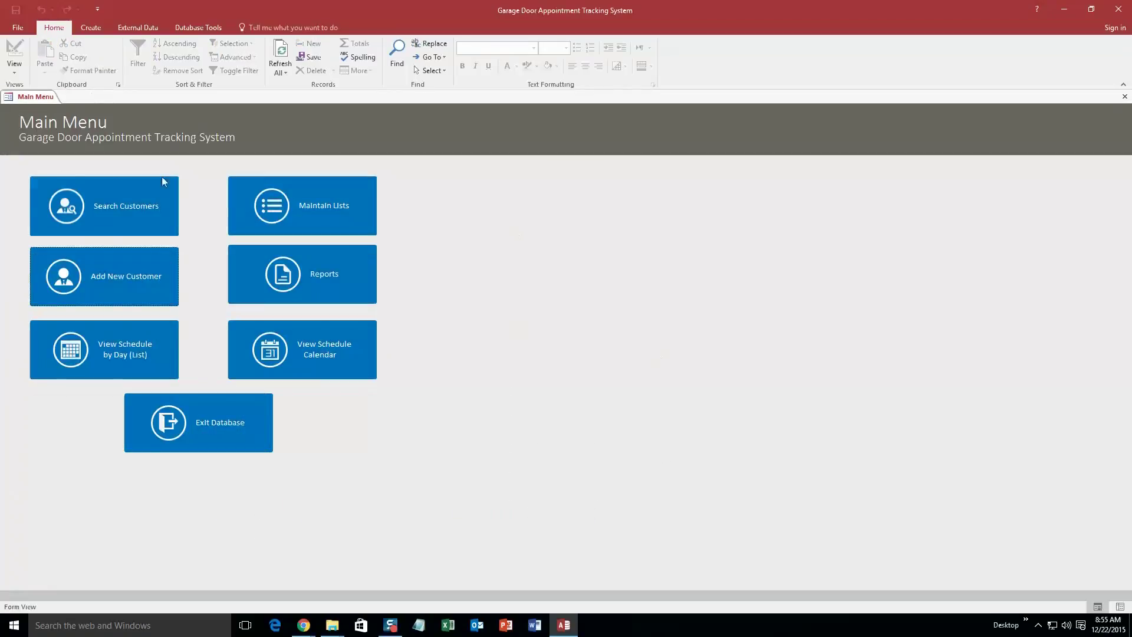
Search customers by the new customer's last name and open the found record
{"action": "left_click", "coordinate": [90, 206]}
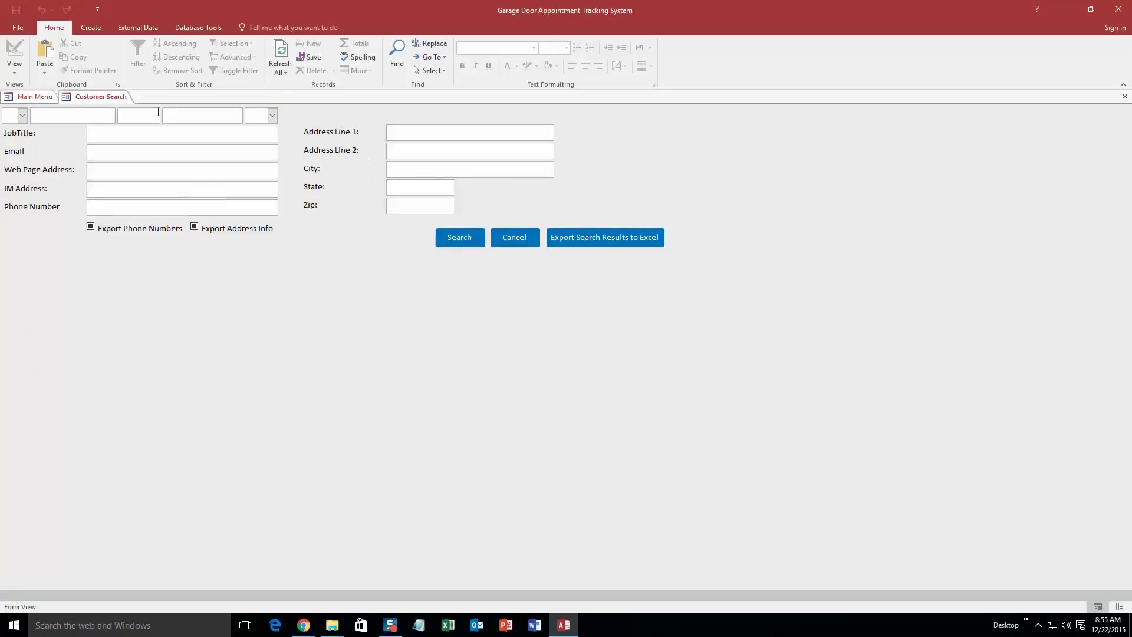
{"action": "left_click", "coordinate": [189, 118]}
{"action": "type", "text": "Jones"}
{"action": "left_click", "coordinate": [459, 237]}
{"action": "left_click", "coordinate": [84, 298]}
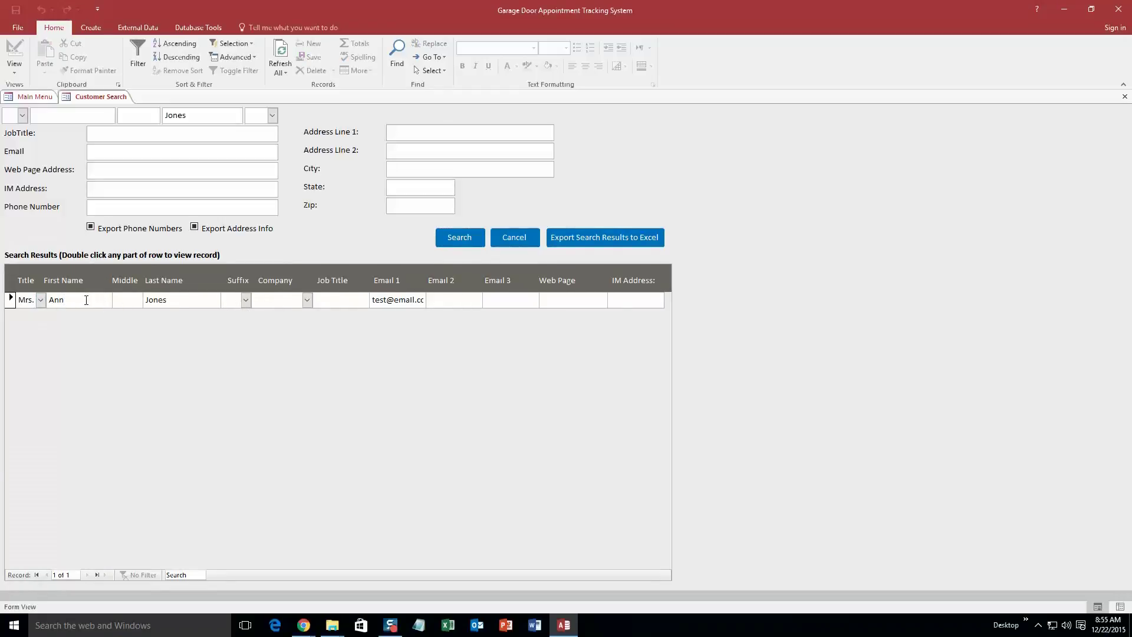
{"action": "double_click", "coordinate": [86, 300]}
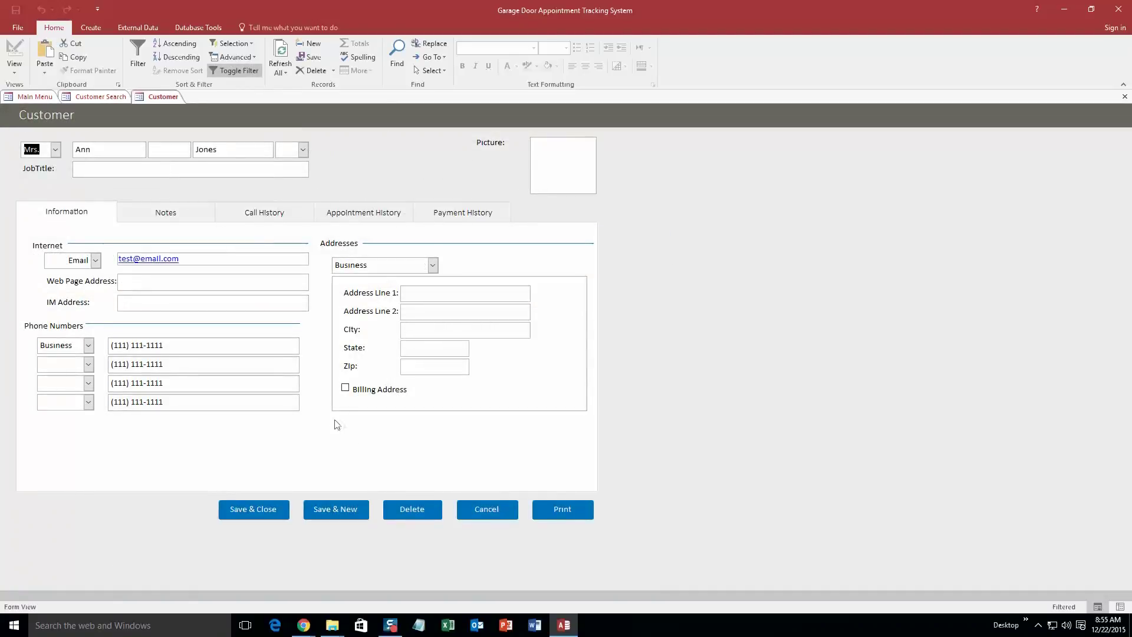
Close the customer record and the Customer Search tab
{"action": "left_click", "coordinate": [493, 513]}
{"action": "right_click", "coordinate": [105, 88]}
{"action": "right_click", "coordinate": [98, 98]}
{"action": "left_click", "coordinate": [124, 119]}
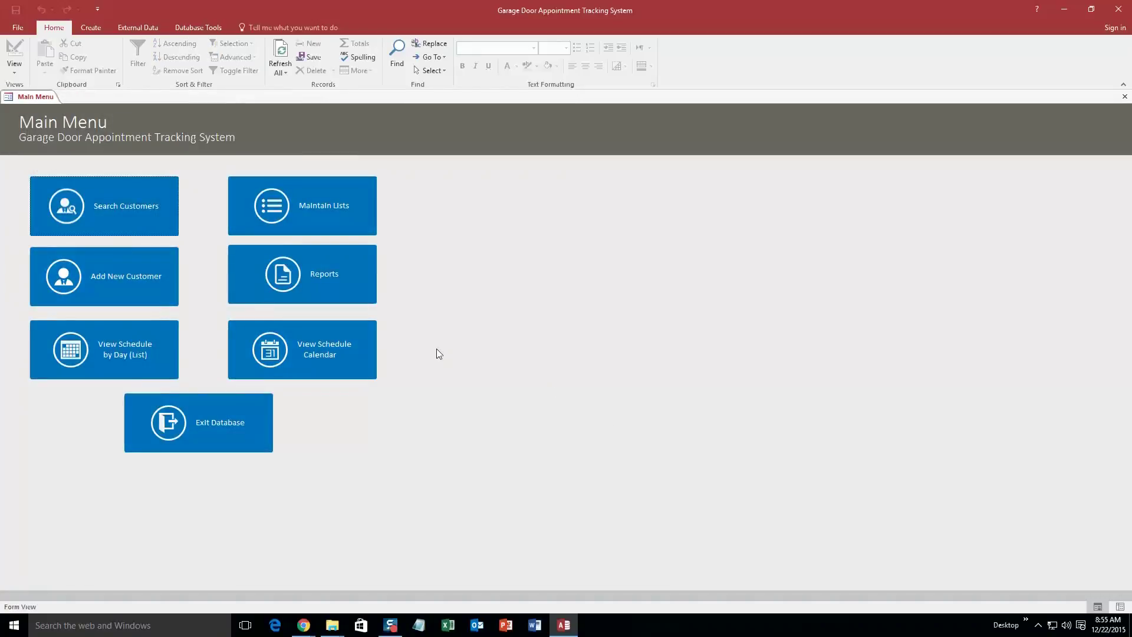
Open the schedule calendar, preview Week and Month views, then show the December 21, 2015 day
{"action": "left_click", "coordinate": [313, 353]}
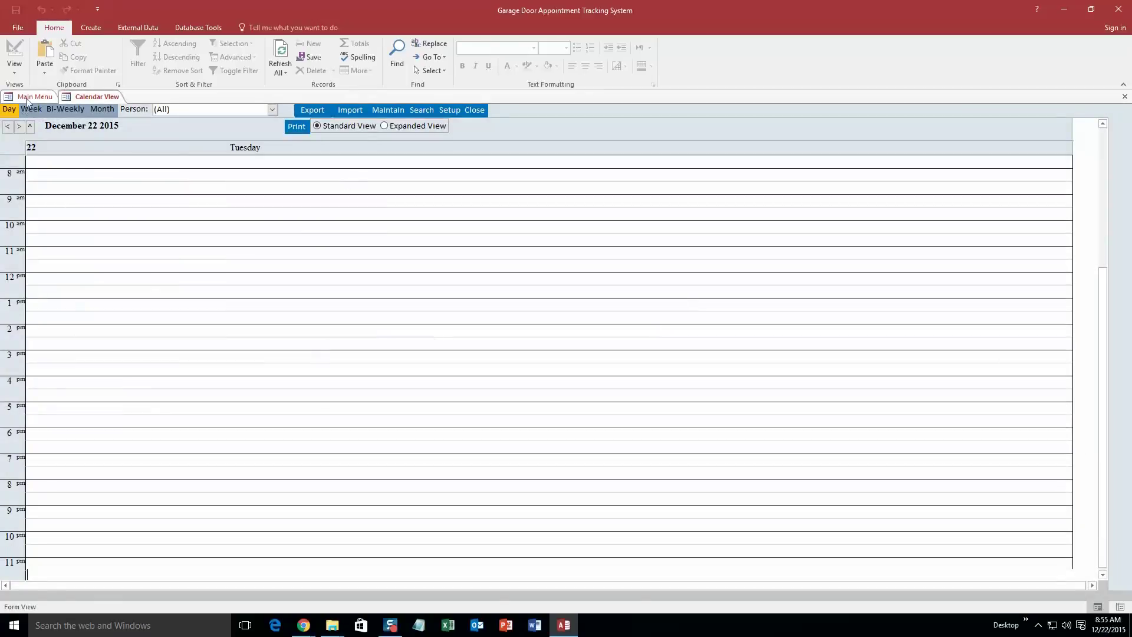
{"action": "left_click", "coordinate": [31, 109]}
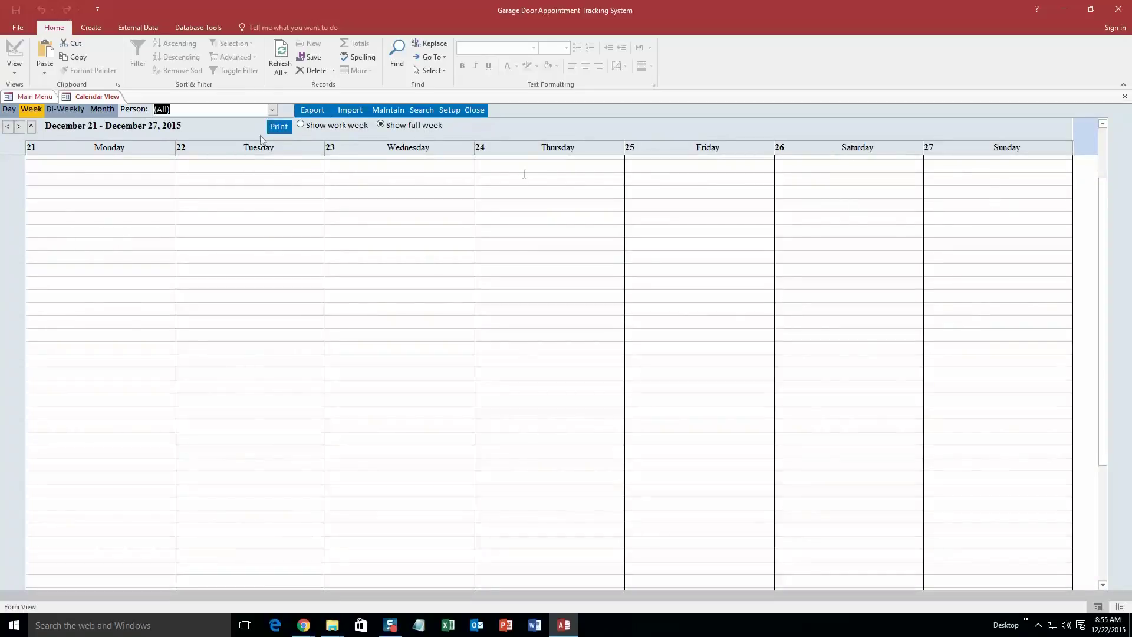
{"action": "left_click", "coordinate": [102, 109]}
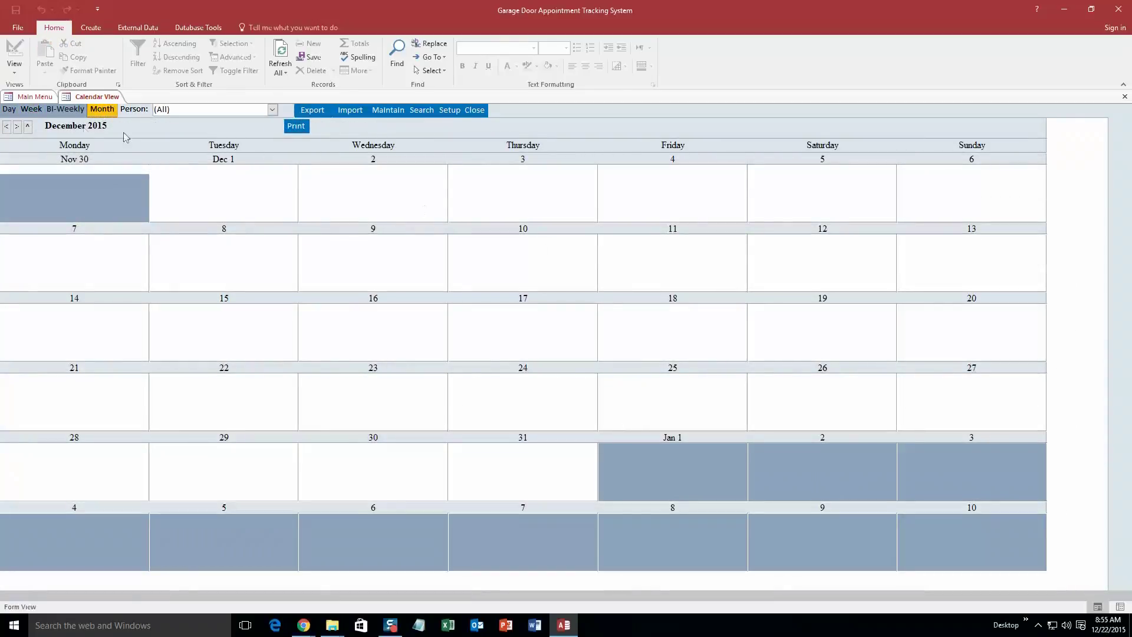
{"action": "left_click", "coordinate": [9, 110]}
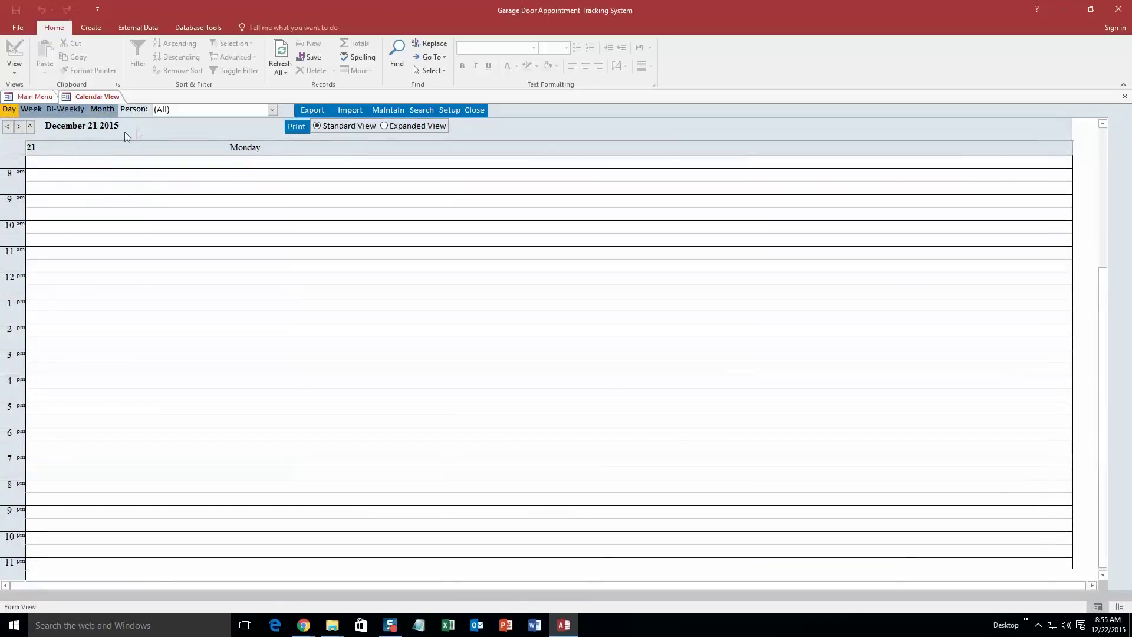
Create an 8:00 AM appointment for the new customer with dentist Person 1, ending 09:00 AM
{"action": "double_click", "coordinate": [48, 175]}
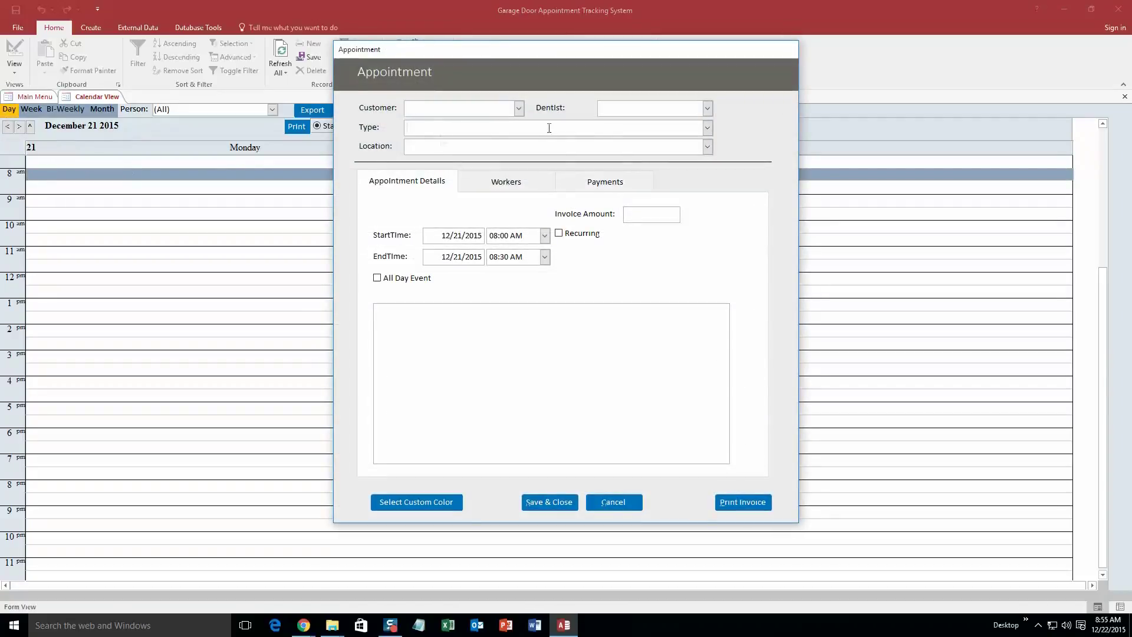
{"action": "left_click", "coordinate": [518, 108]}
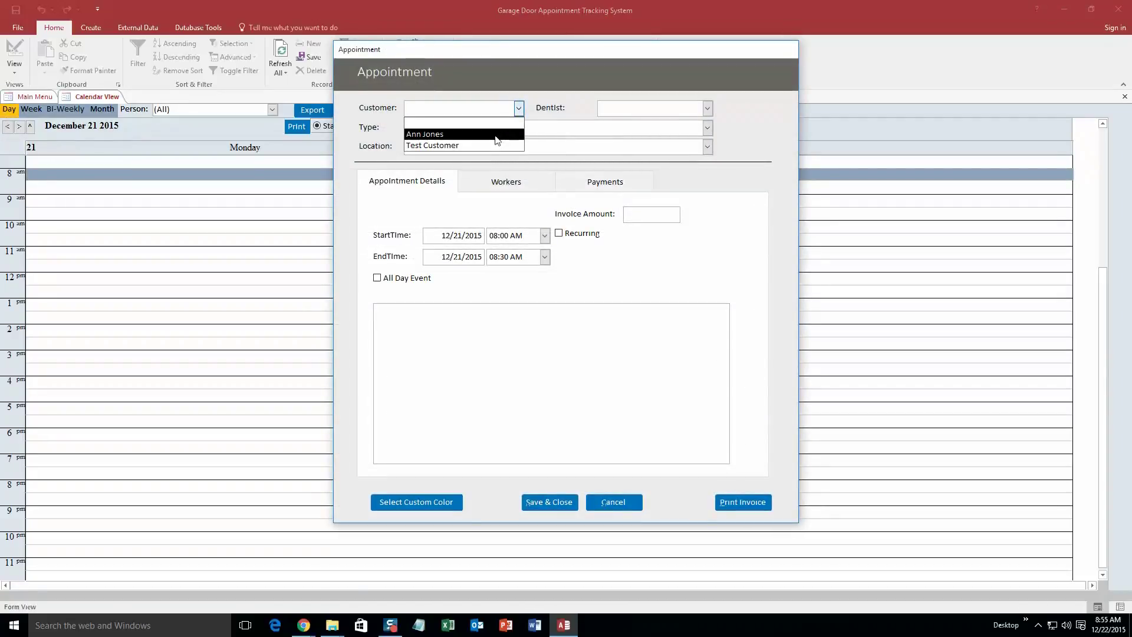
{"action": "left_click", "coordinate": [517, 127]}
{"action": "left_click", "coordinate": [707, 109]}
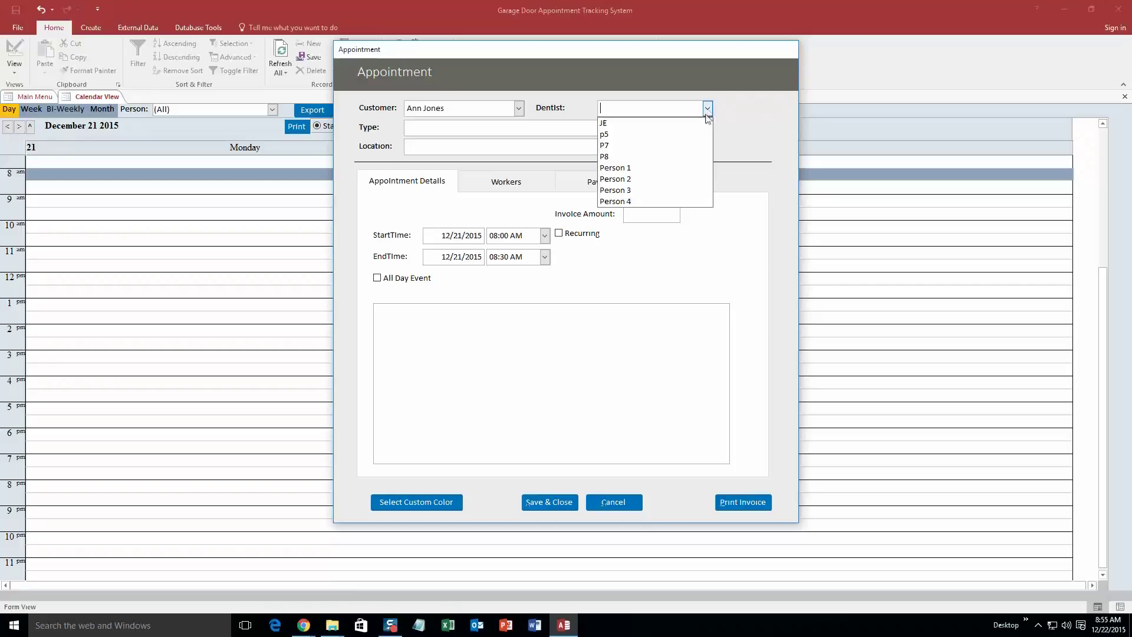
{"action": "left_click", "coordinate": [652, 170]}
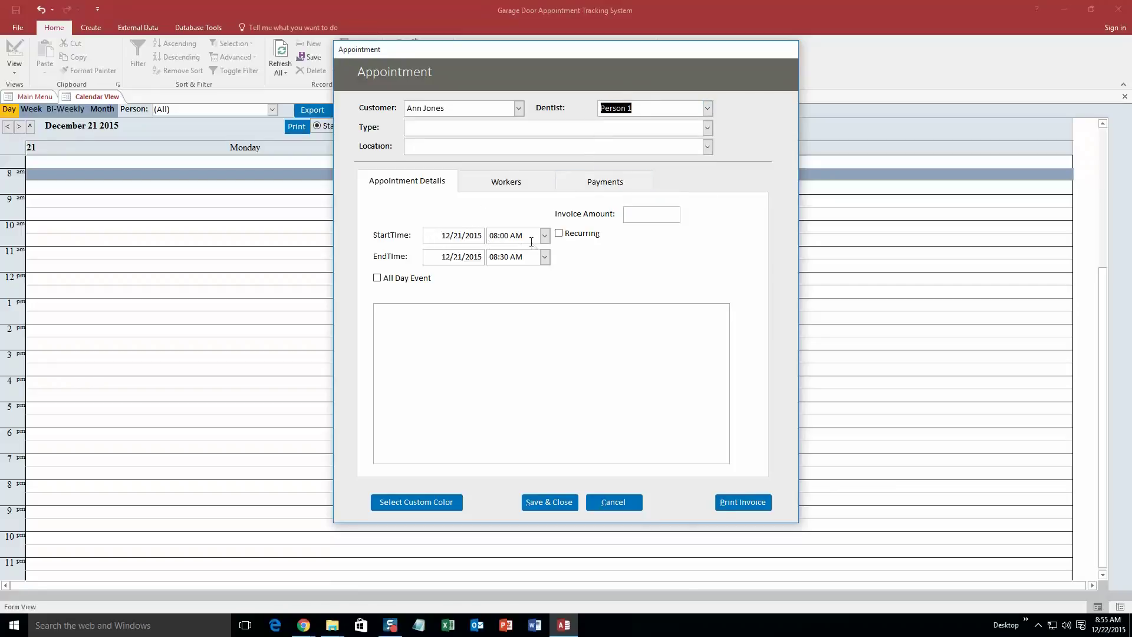
{"action": "left_click", "coordinate": [544, 257]}
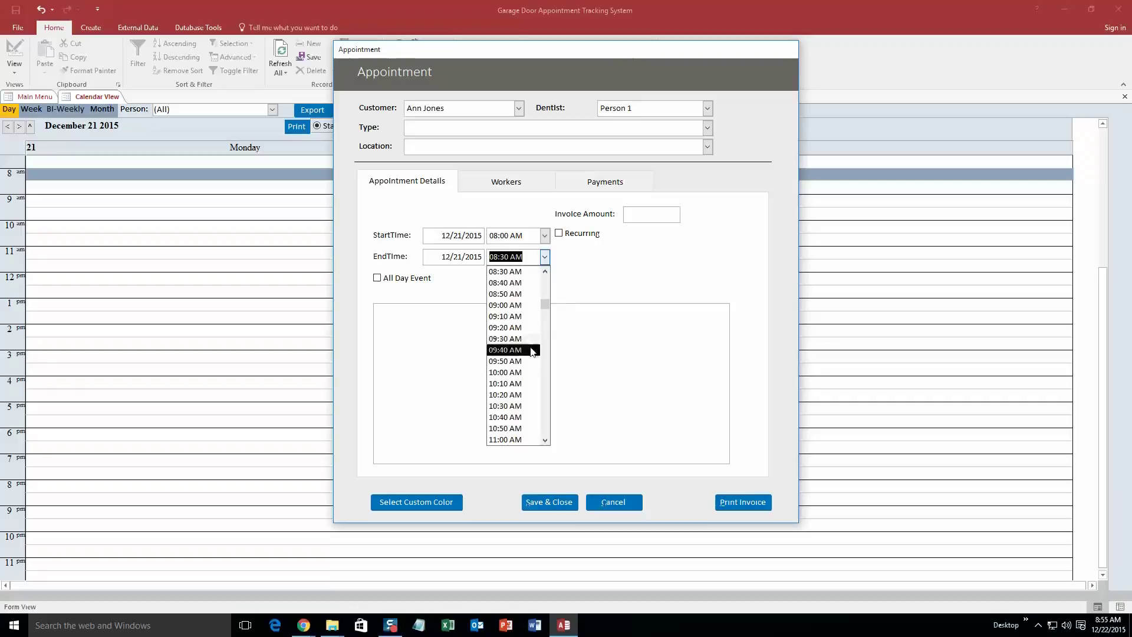
{"action": "left_click", "coordinate": [530, 305]}
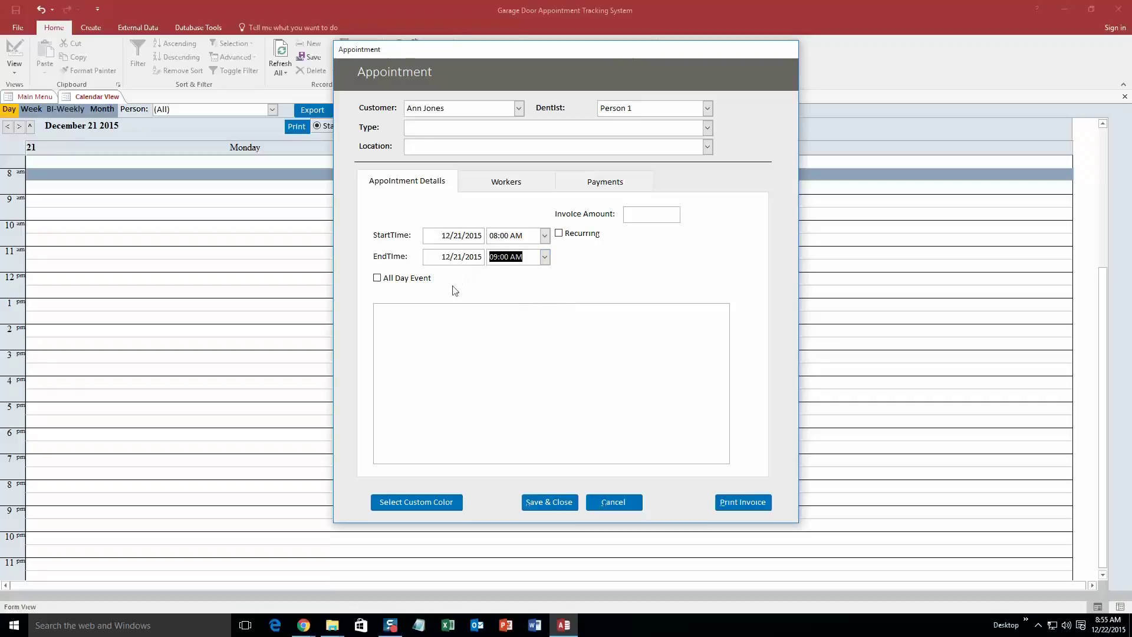
Assign worker Person 1 and set the appointment type to Installation at Location 1
{"action": "left_click", "coordinate": [500, 188]}
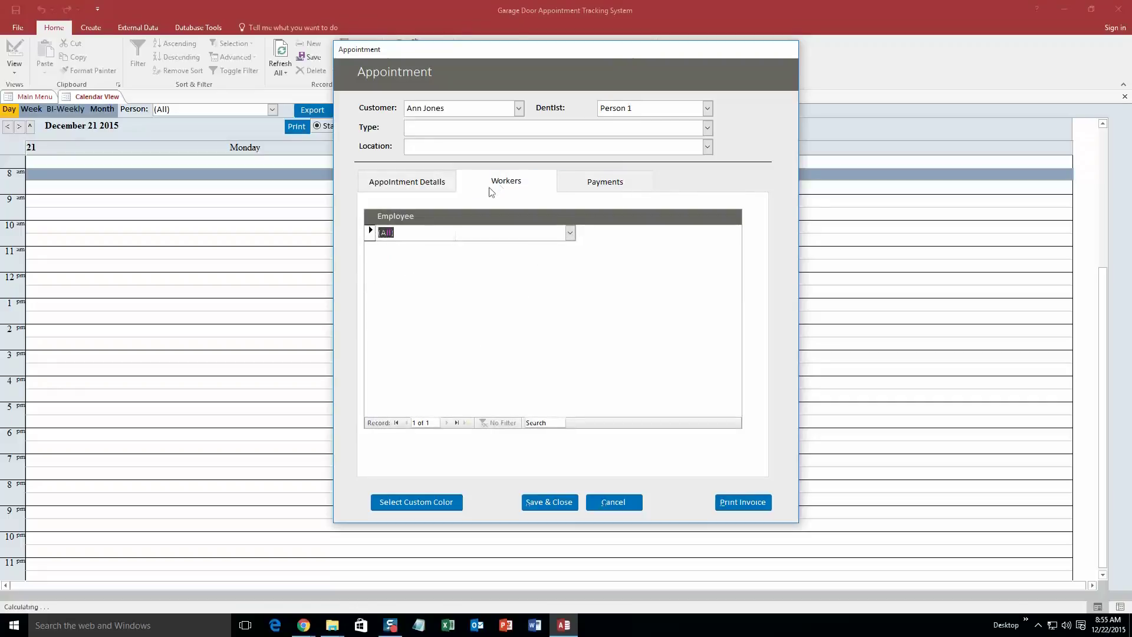
{"action": "left_click", "coordinate": [570, 233]}
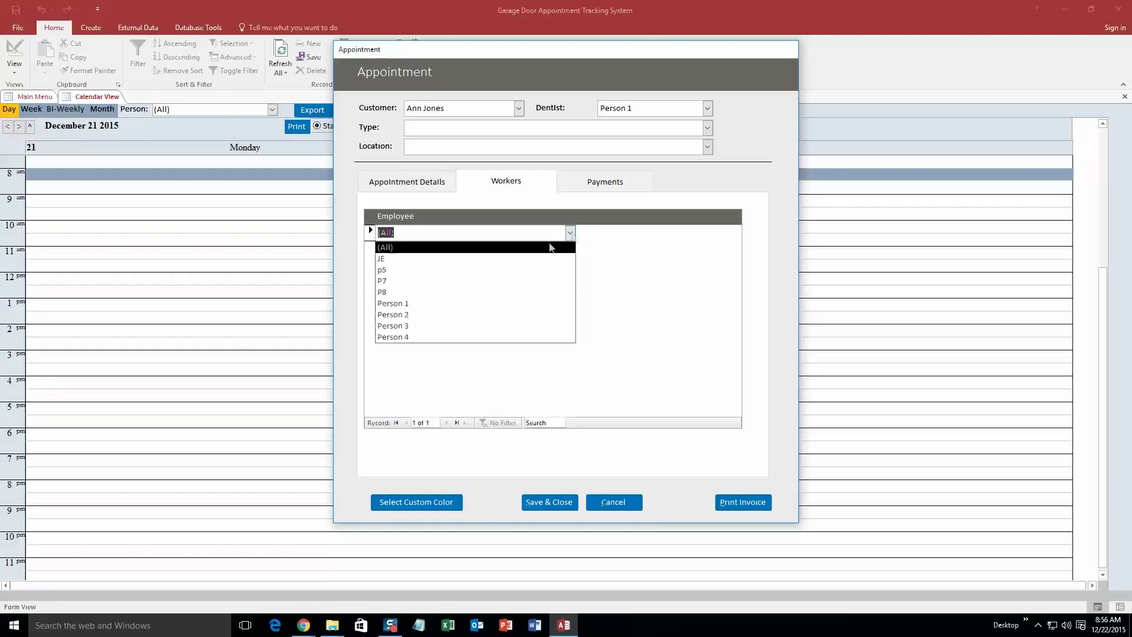
{"action": "left_click", "coordinate": [439, 313]}
{"action": "left_click", "coordinate": [605, 182]}
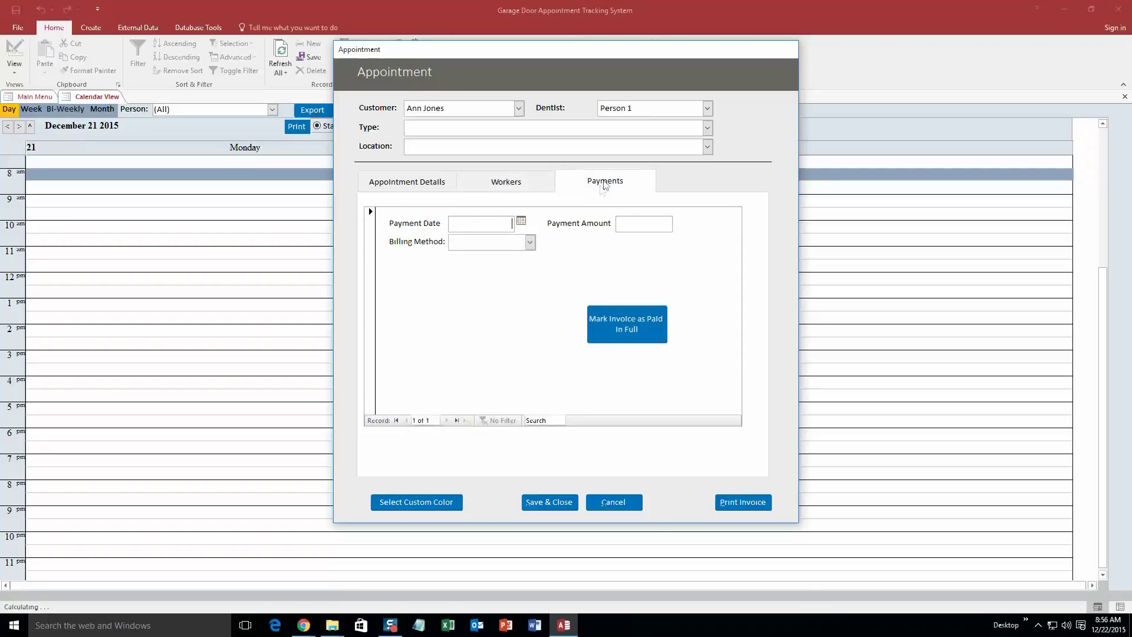
{"action": "left_click", "coordinate": [423, 188]}
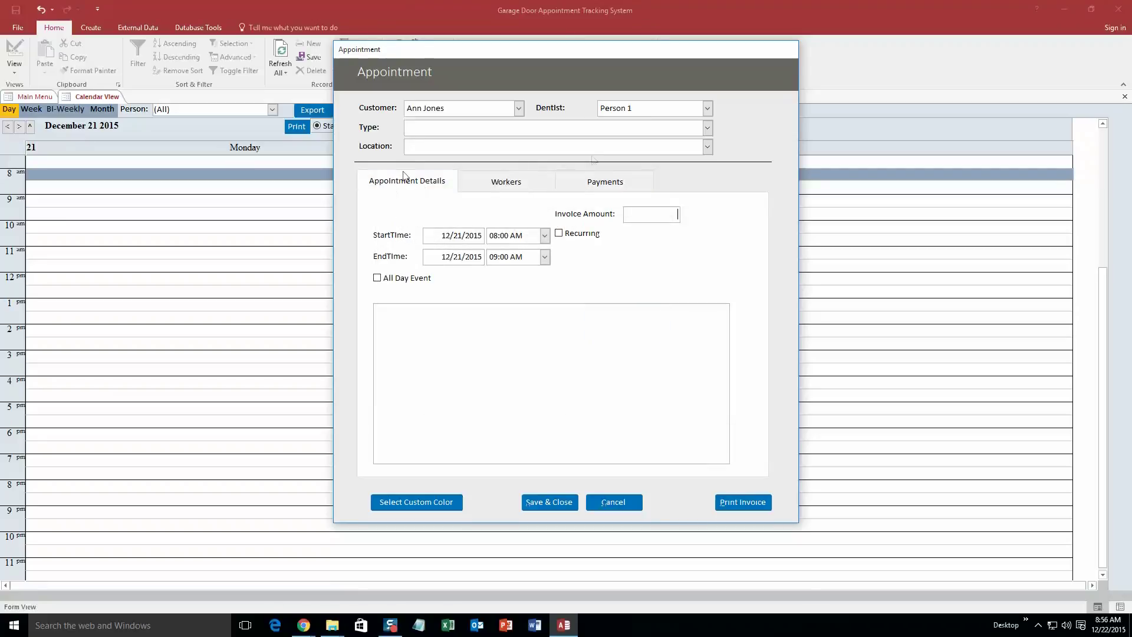
{"action": "left_click", "coordinate": [707, 128]}
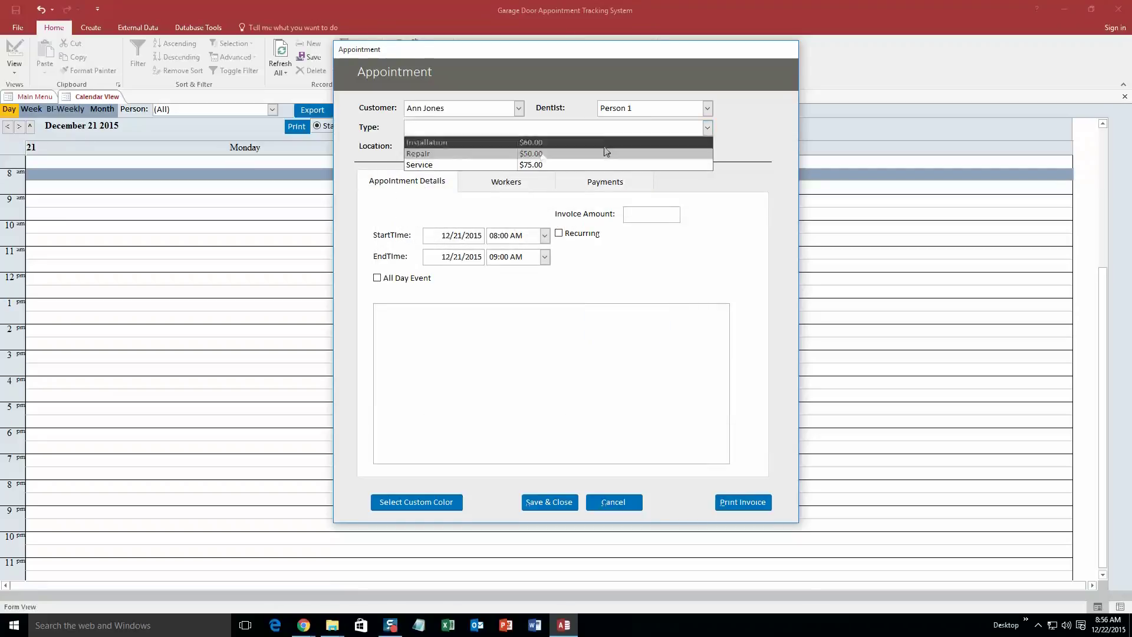
{"action": "left_click", "coordinate": [526, 144]}
{"action": "left_click", "coordinate": [707, 146]}
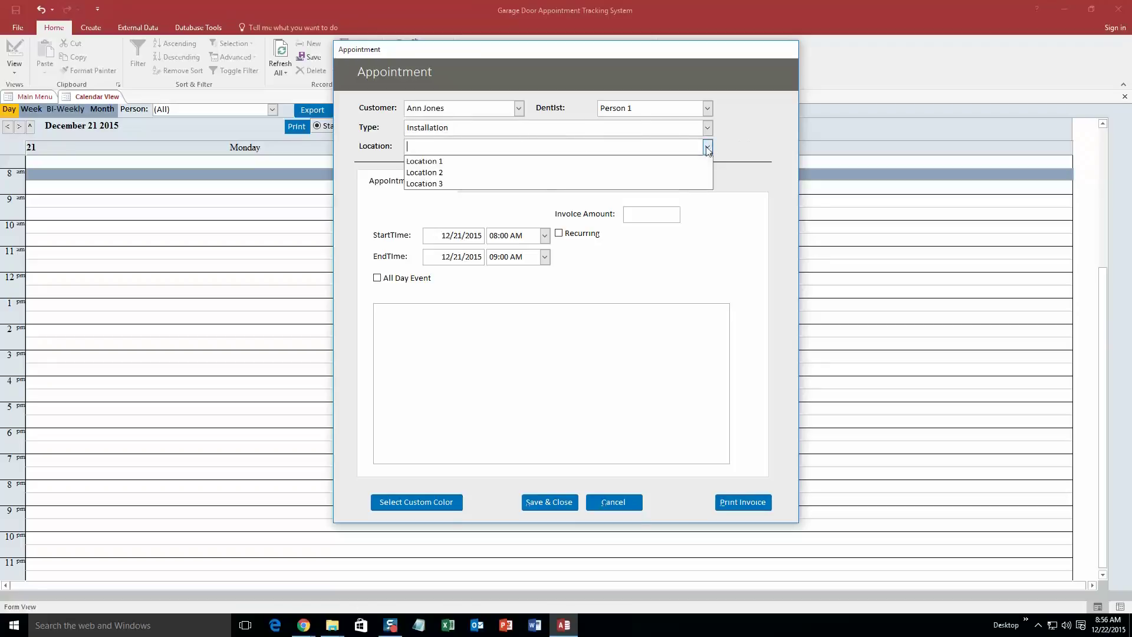
{"action": "left_click", "coordinate": [579, 163]}
{"action": "left_click", "coordinate": [624, 301]}
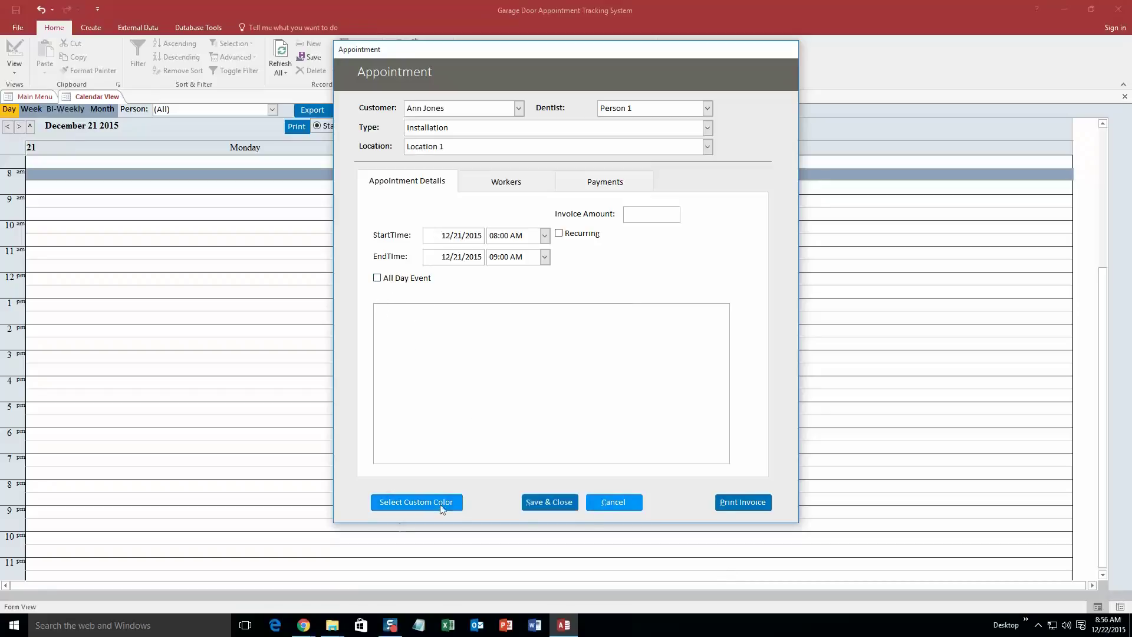
Give the appointment a custom orange colour and save it
{"action": "left_click", "coordinate": [411, 500]}
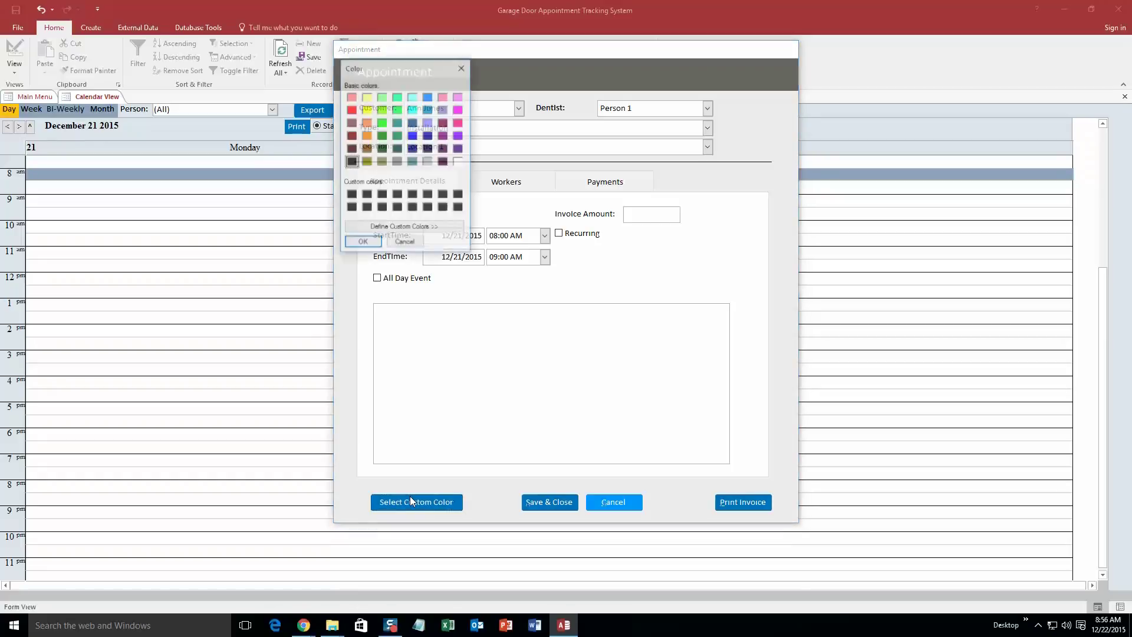
{"action": "left_click", "coordinate": [366, 135]}
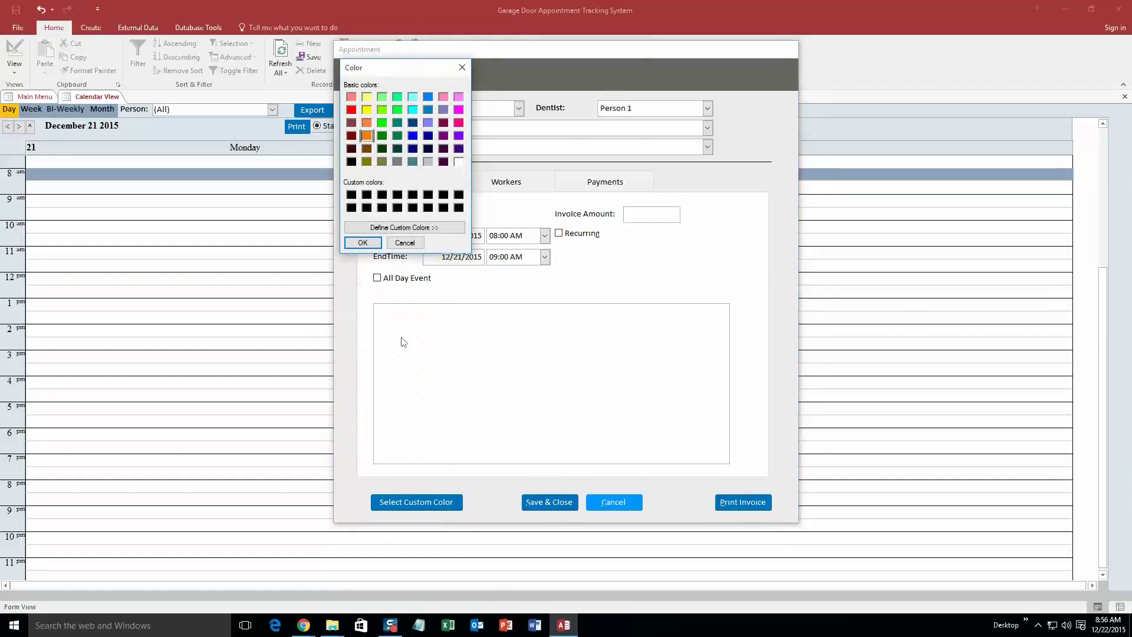
{"action": "left_click", "coordinate": [362, 243]}
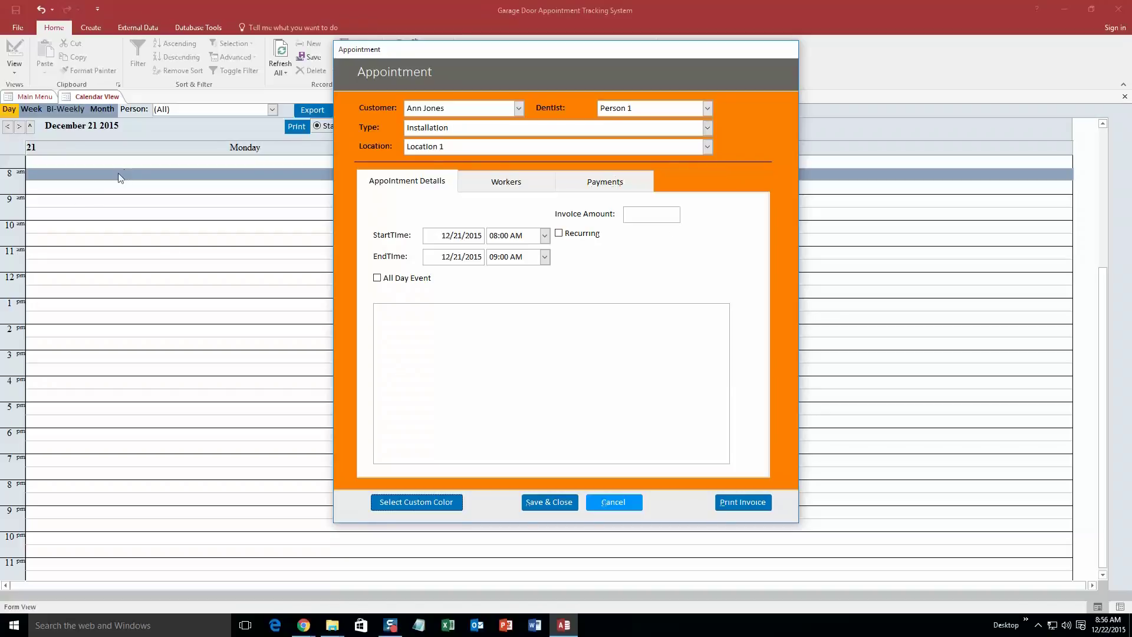
{"action": "left_click", "coordinate": [546, 500]}
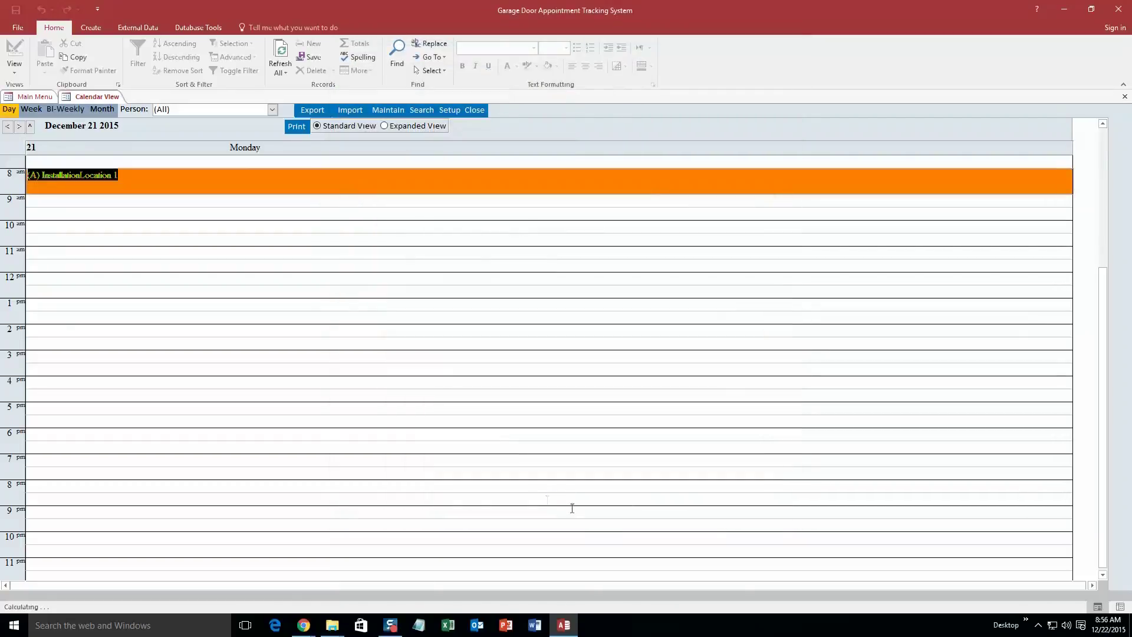
{"action": "left_click", "coordinate": [163, 216]}
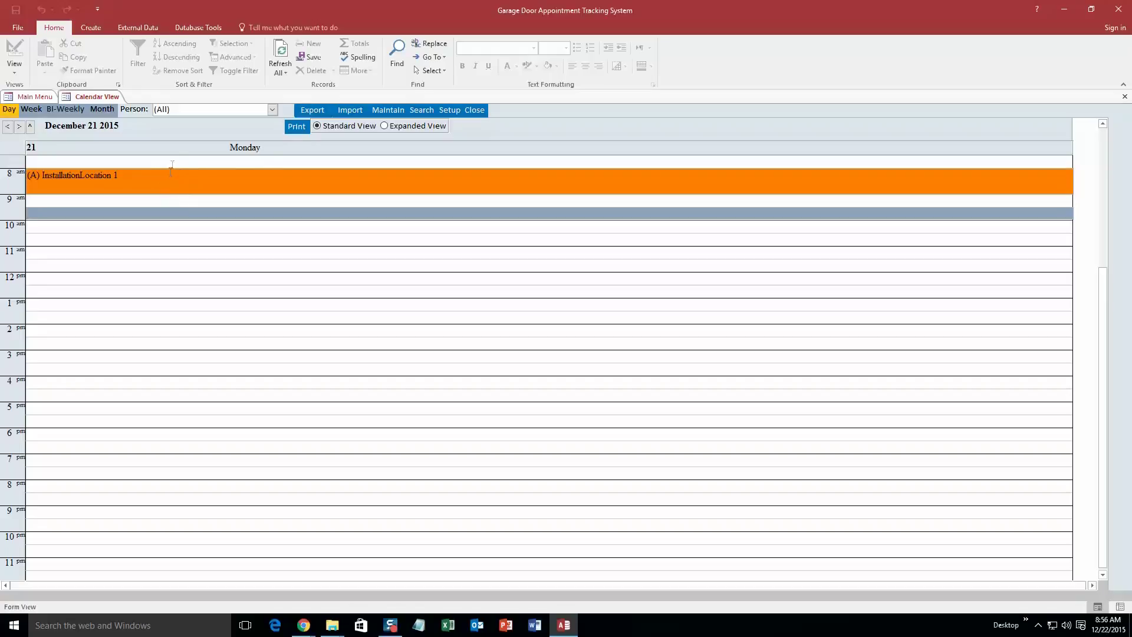
Check the December 2015 month view, then close the Calendar View
{"action": "left_click", "coordinate": [101, 110]}
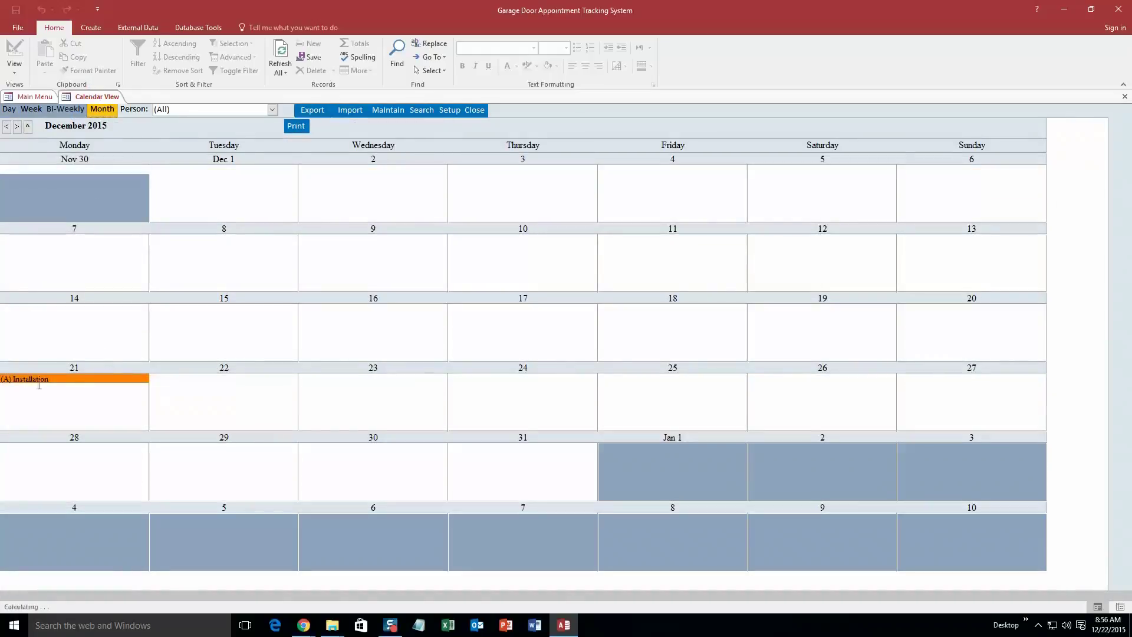
{"action": "right_click", "coordinate": [90, 98]}
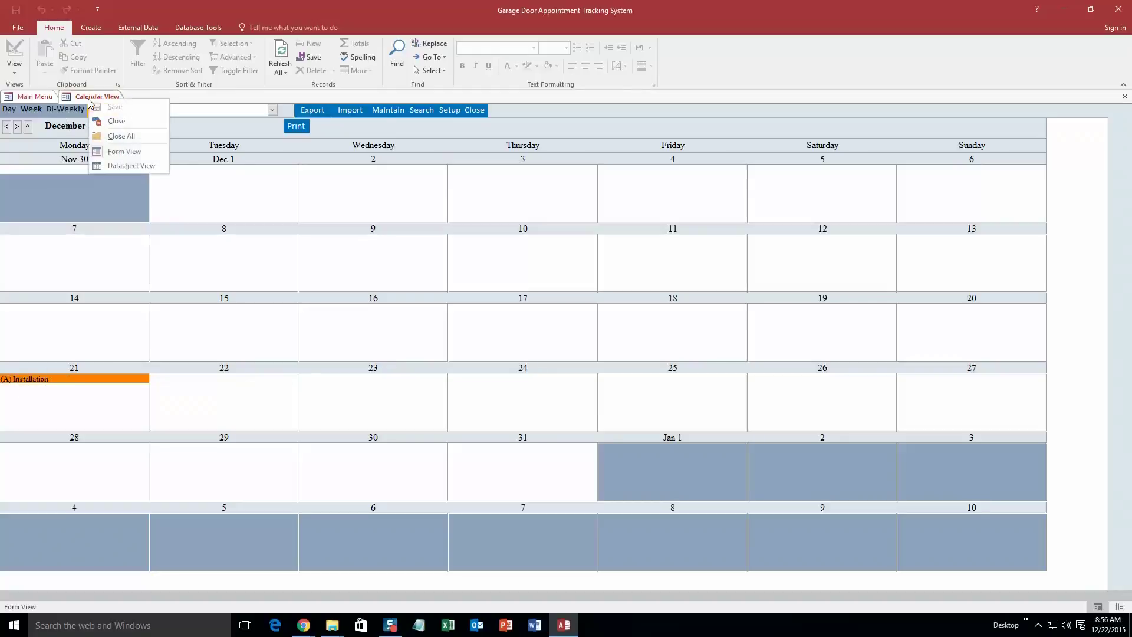
{"action": "left_click", "coordinate": [126, 120]}
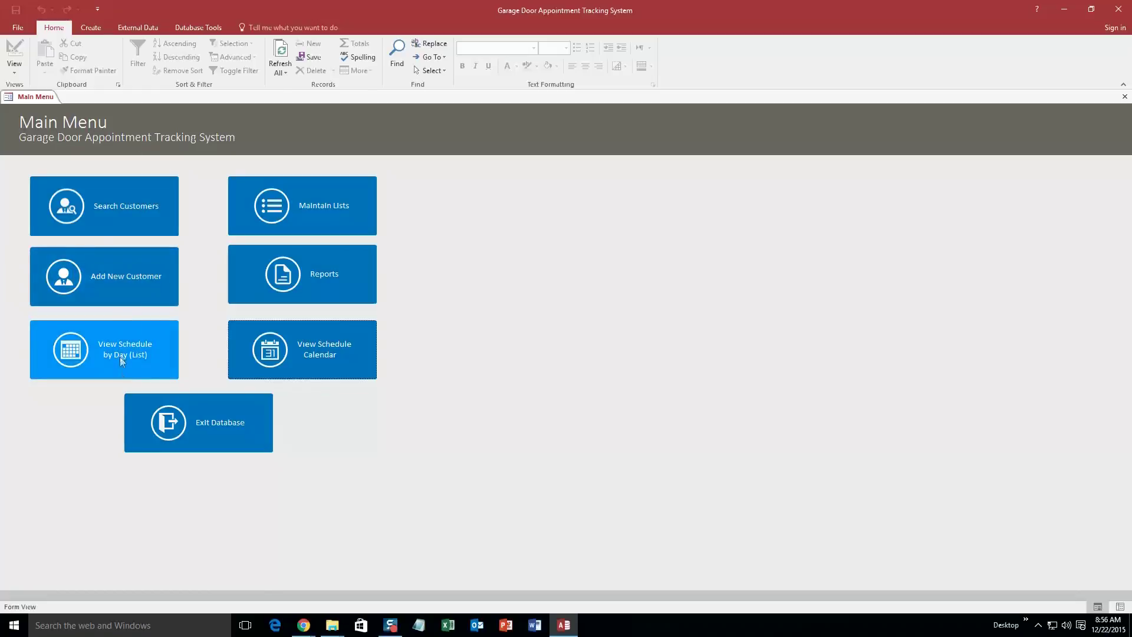
Search the day schedule list from start date 12/21/2015, then close the Search form
{"action": "left_click", "coordinate": [88, 348]}
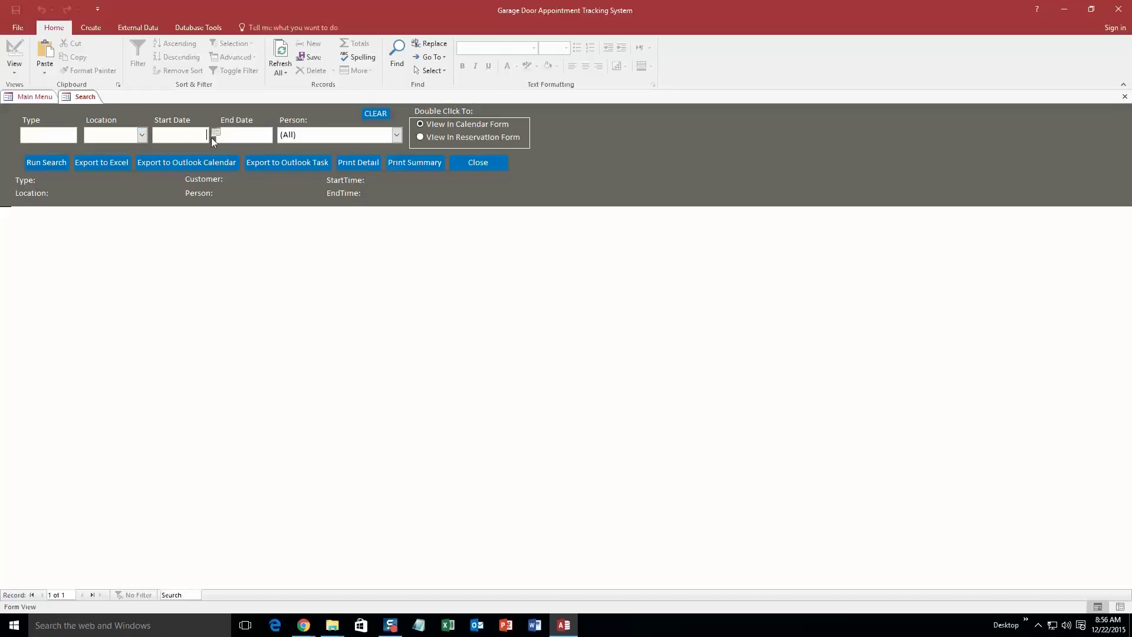
{"action": "left_click", "coordinate": [215, 132]}
{"action": "left_click", "coordinate": [141, 192]}
{"action": "left_click", "coordinate": [55, 165]}
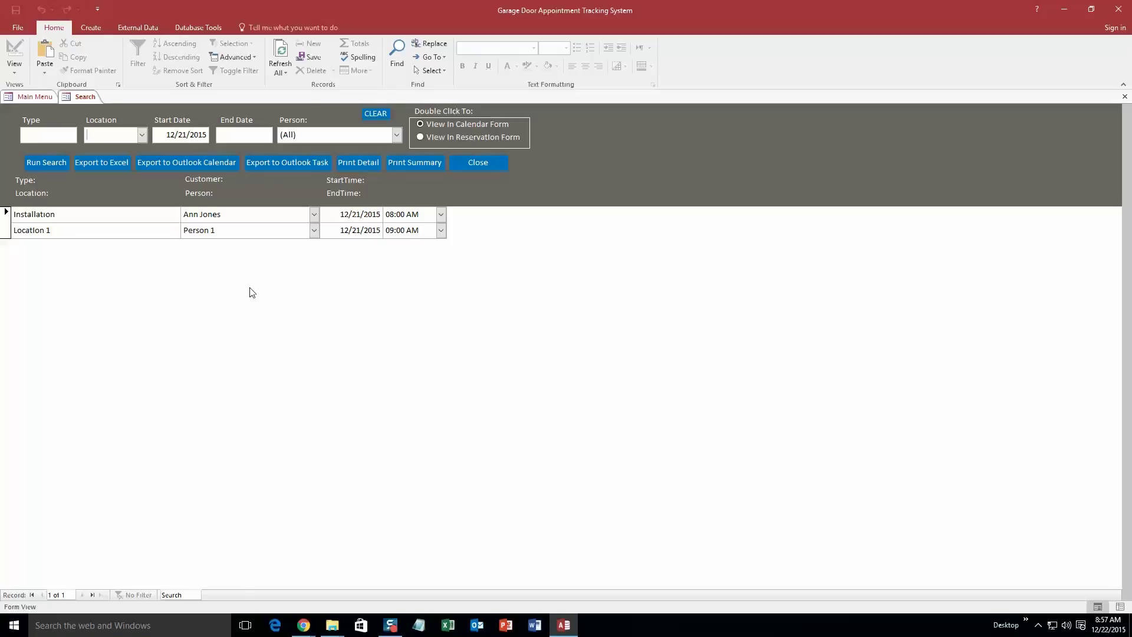
{"action": "right_click", "coordinate": [75, 99]}
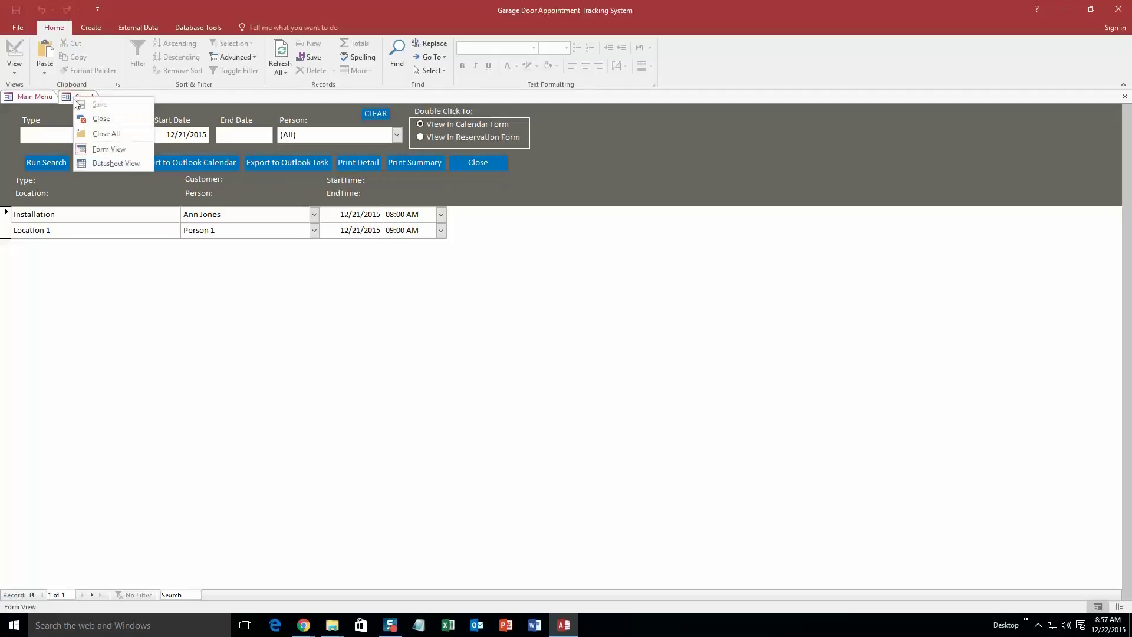
{"action": "left_click", "coordinate": [115, 118]}
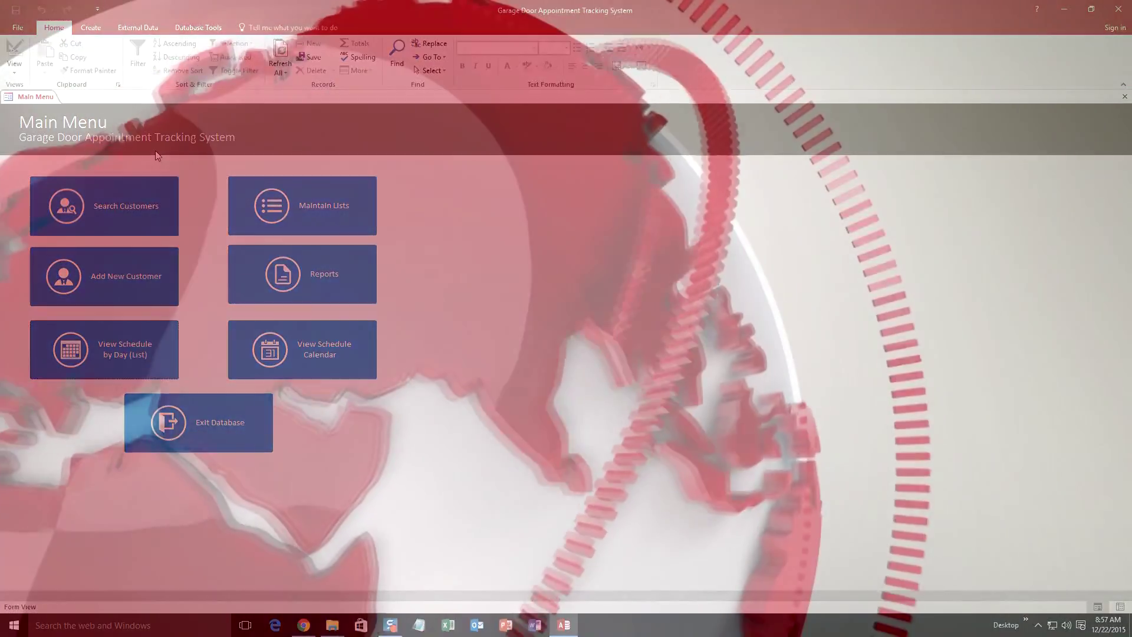